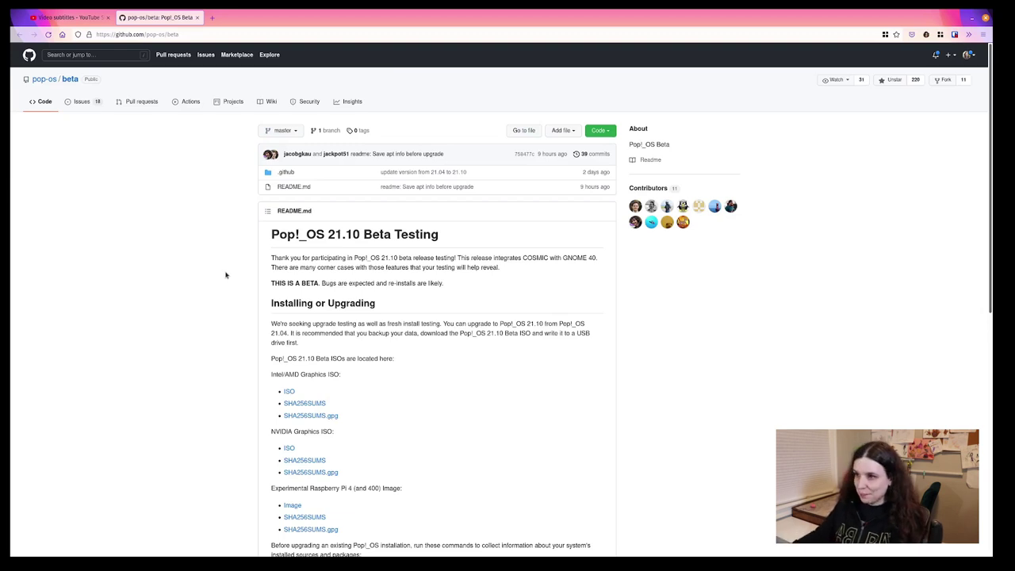
# Step: Enlarge the pop-os/beta page and examine the README's installation notes and beta image links
pyautogui.hotkey('ctrl', '+')
pyautogui.hotkey('ctrl', '+')
pyautogui.hotkey('ctrl', '+')
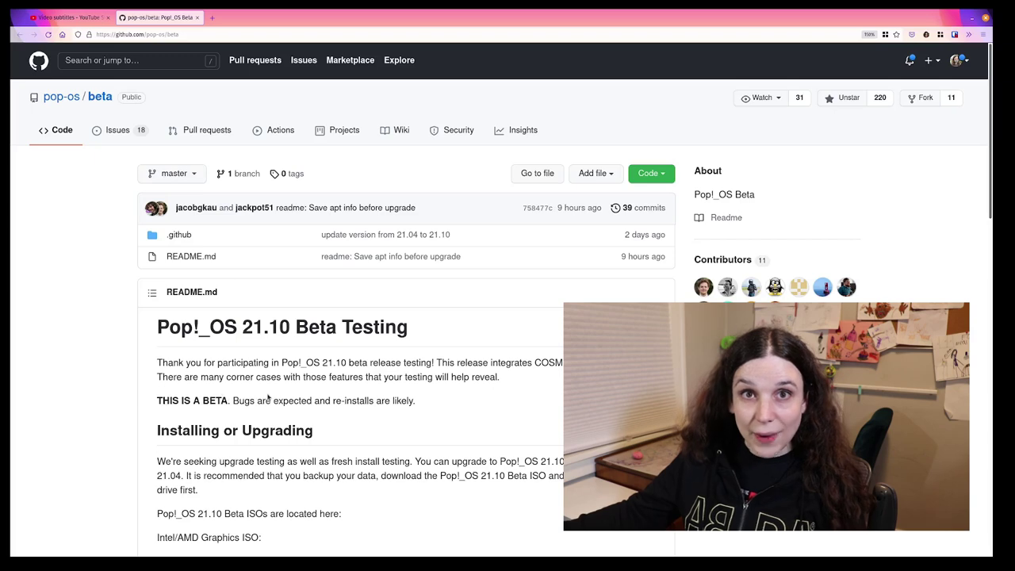
pyautogui.scroll(-3, 250, 463)
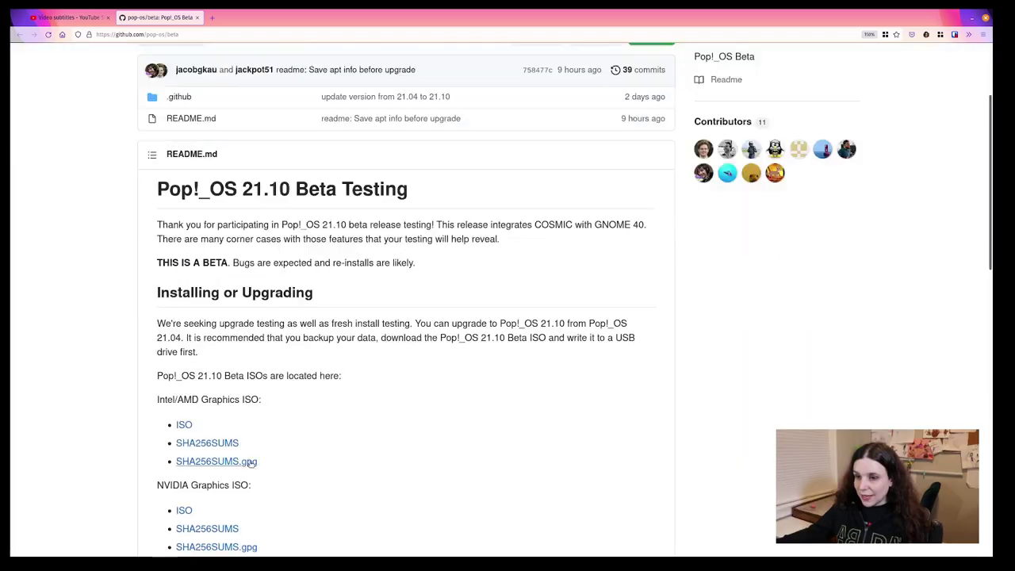
pyautogui.scroll(-2, 251, 463)
pyautogui.scroll(-2, 250, 464)
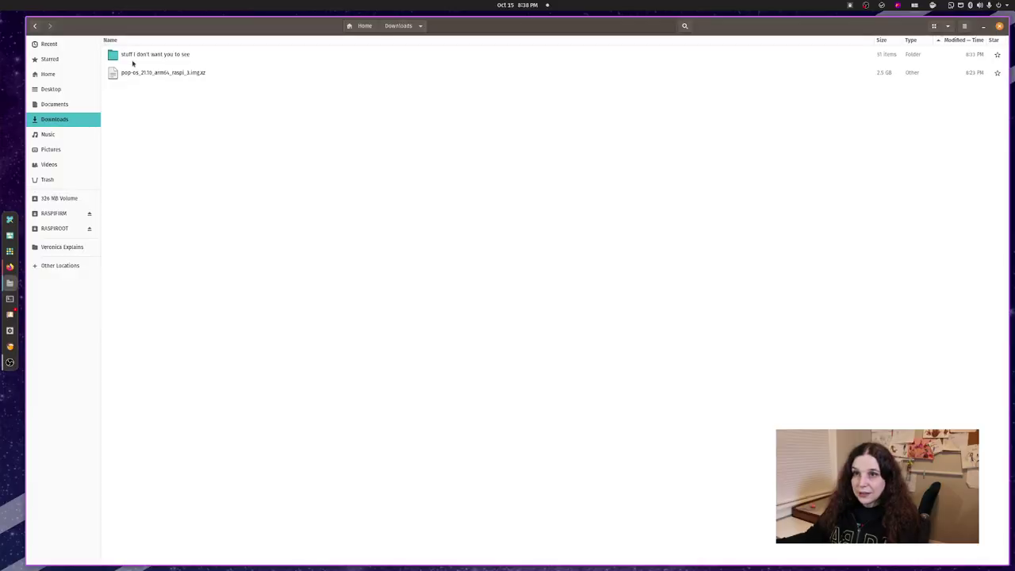
# Step: Extract pop-os_21.10_arm64_raspi_3.img from its .xz archive into the Downloads folder
pyautogui.rightClick(132, 75)
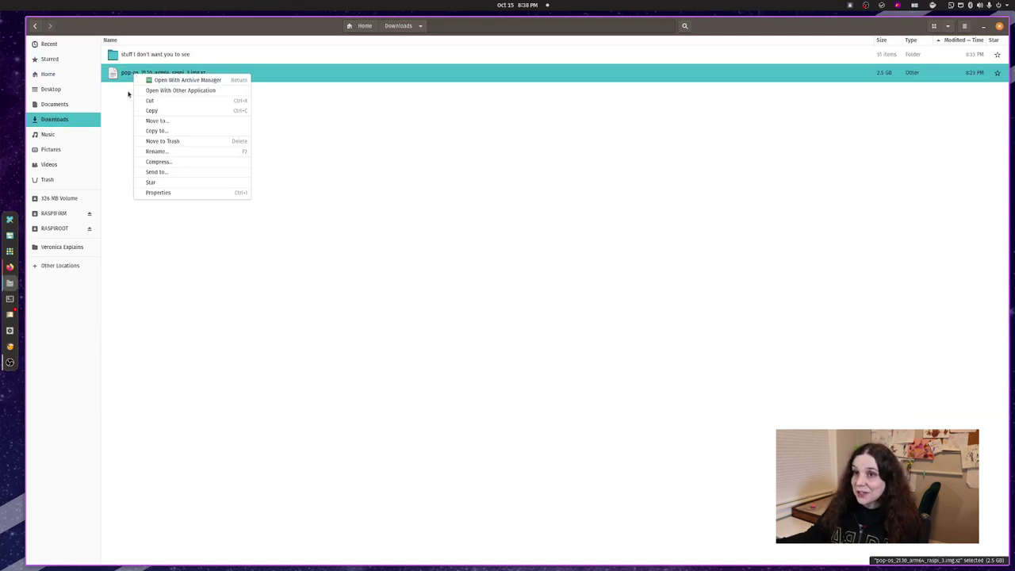
pyautogui.click(183, 80)
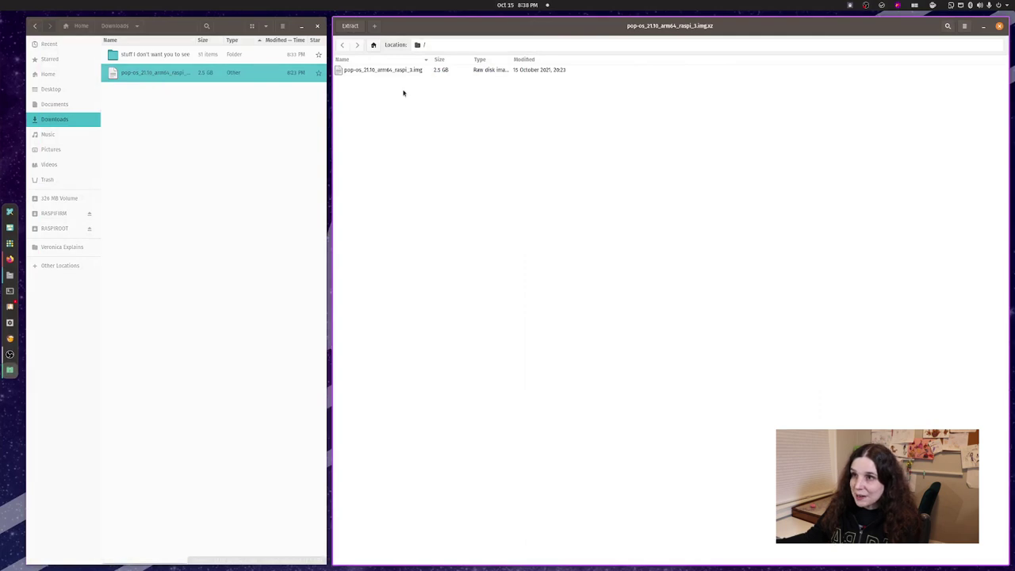
pyautogui.click(402, 73)
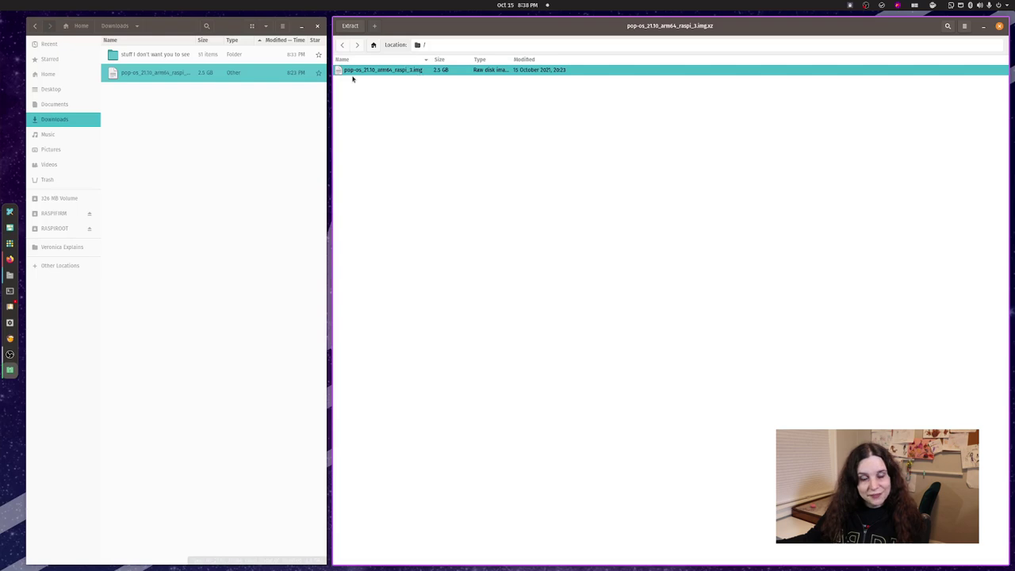
pyautogui.click(351, 26)
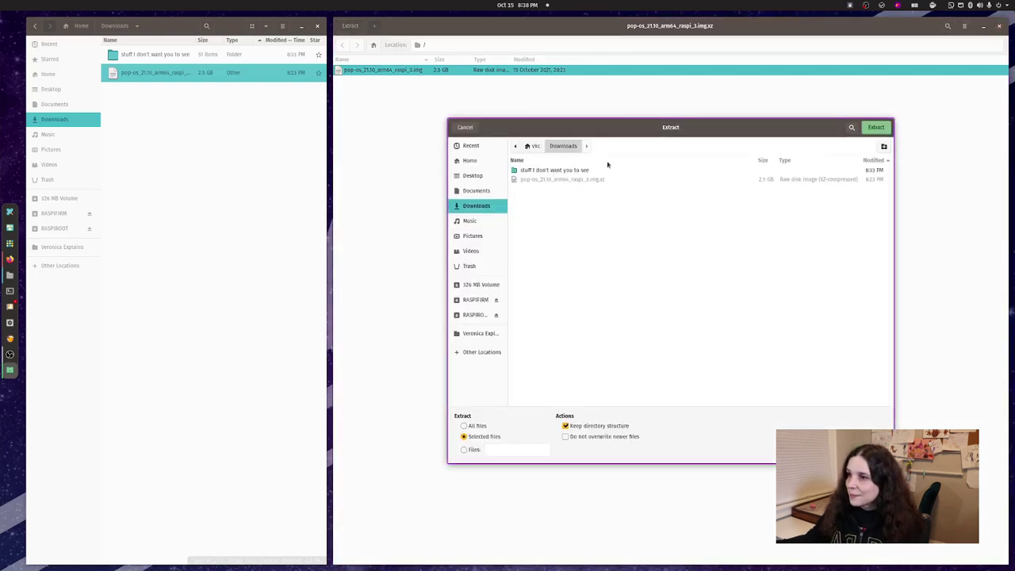
pyautogui.click(875, 128)
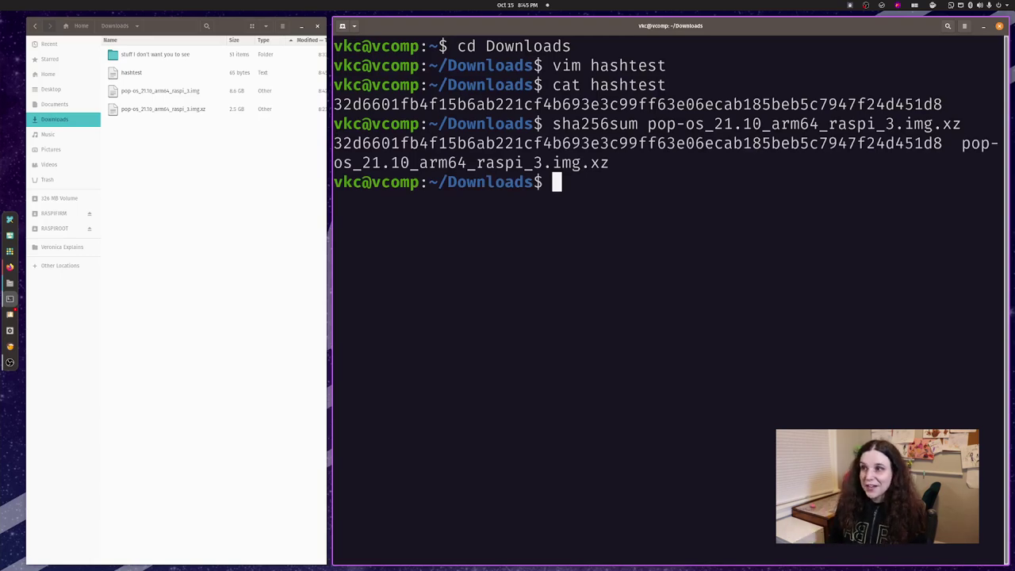
# Step: Close the terminal and flash pop-os_21.10_arm64_raspi_3.img to the Generic MassStorageClass drive (/dev/sdb) with USB Flasher
pyautogui.hotkey('ctrl', 'd')
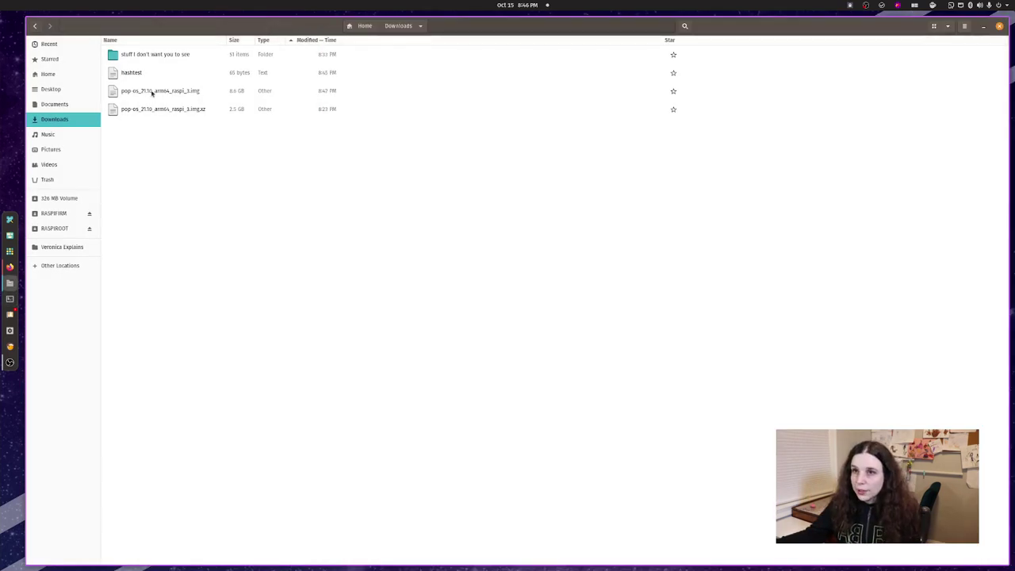
pyautogui.rightClick(152, 93)
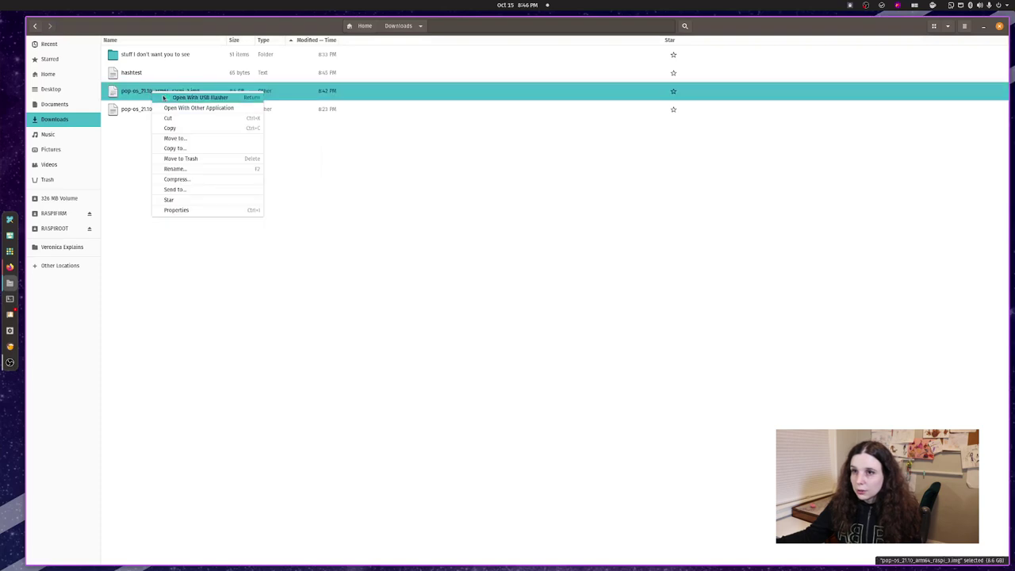
pyautogui.click(163, 97)
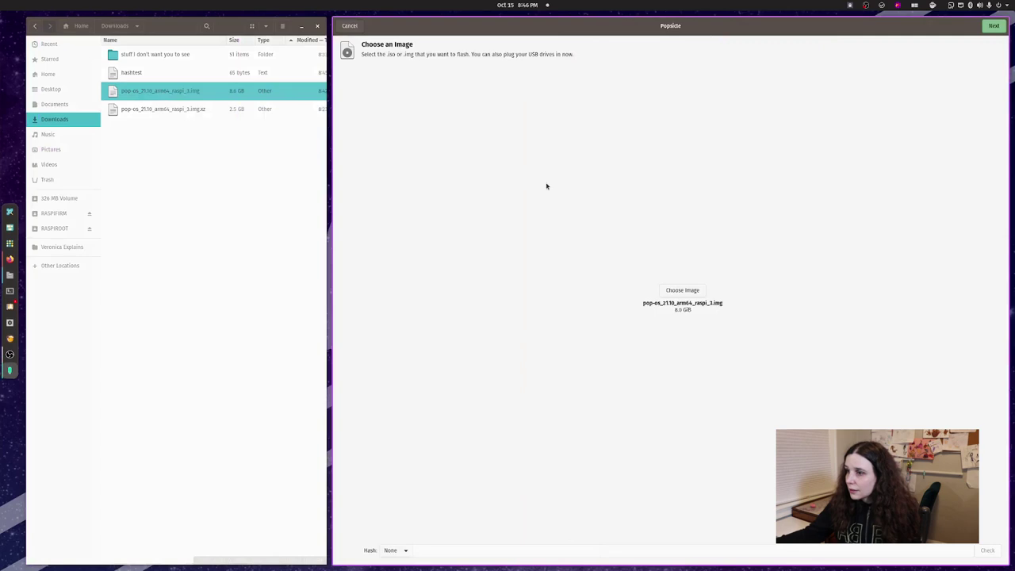
pyautogui.press('Return')
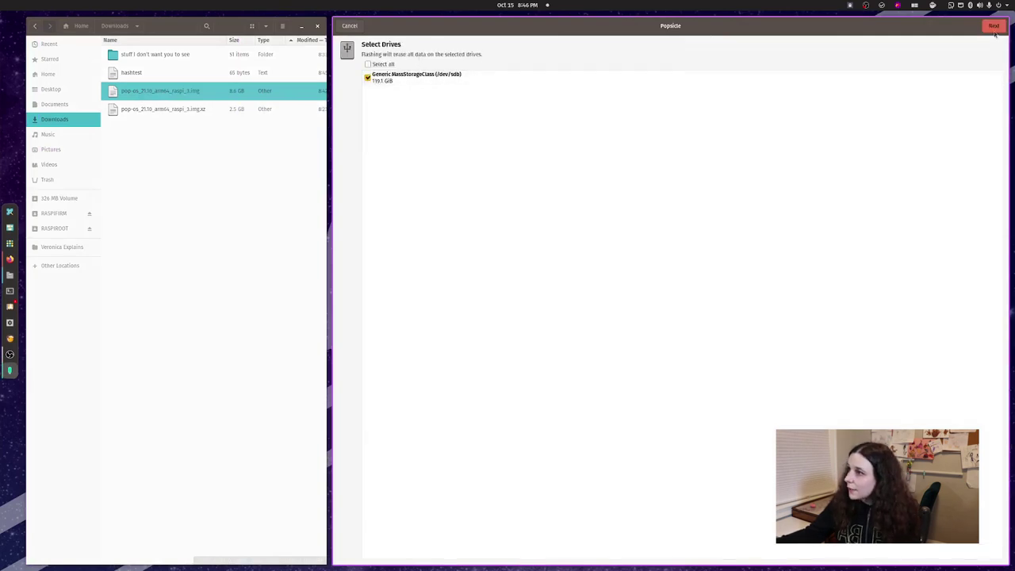
pyautogui.click(993, 31)
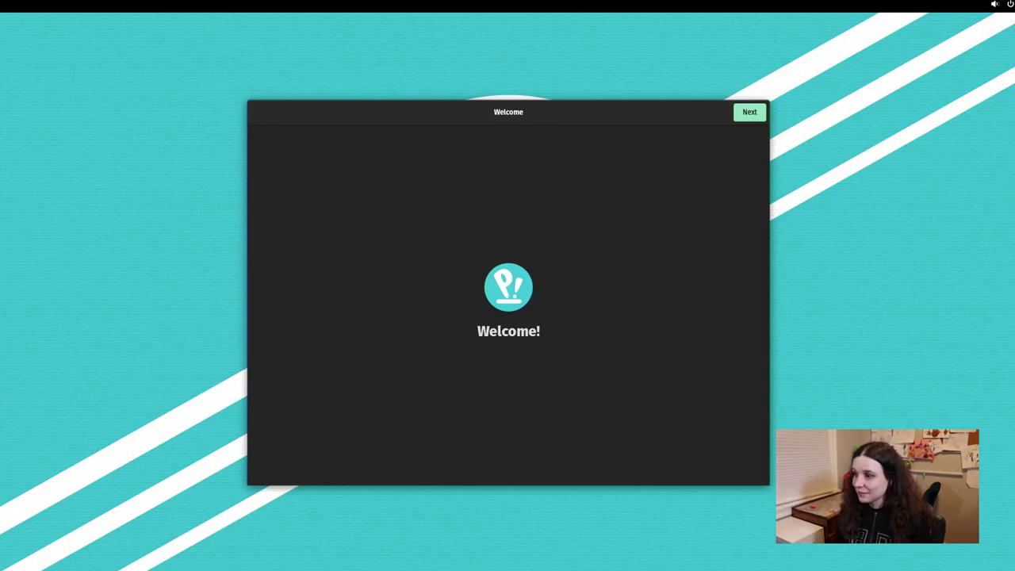
# Step: Start the Pop!_OS setup, preview the English (US) keyboard layout with a few shifted number keys, and accept it
pyautogui.click(752, 116)
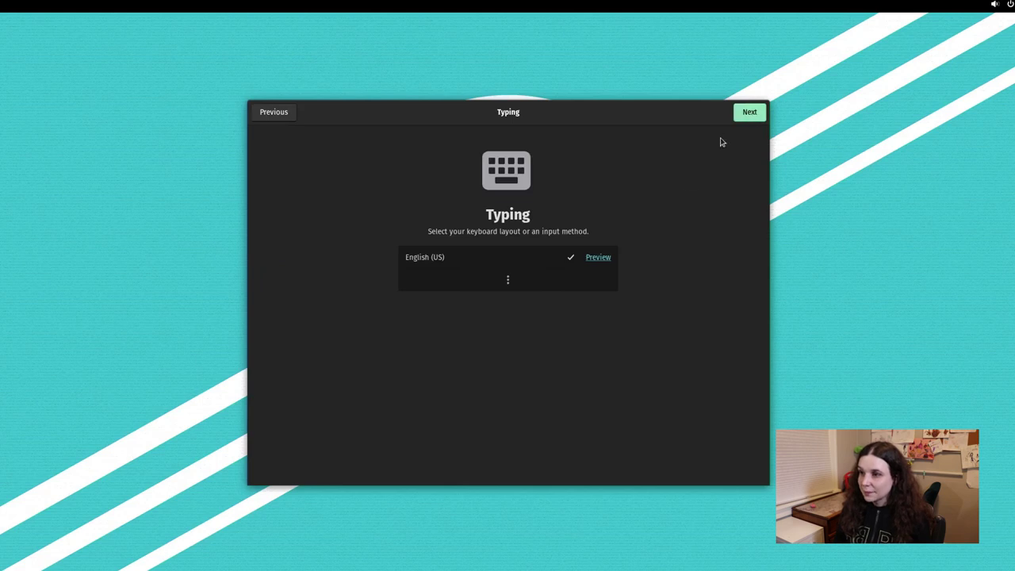
pyautogui.click(598, 258)
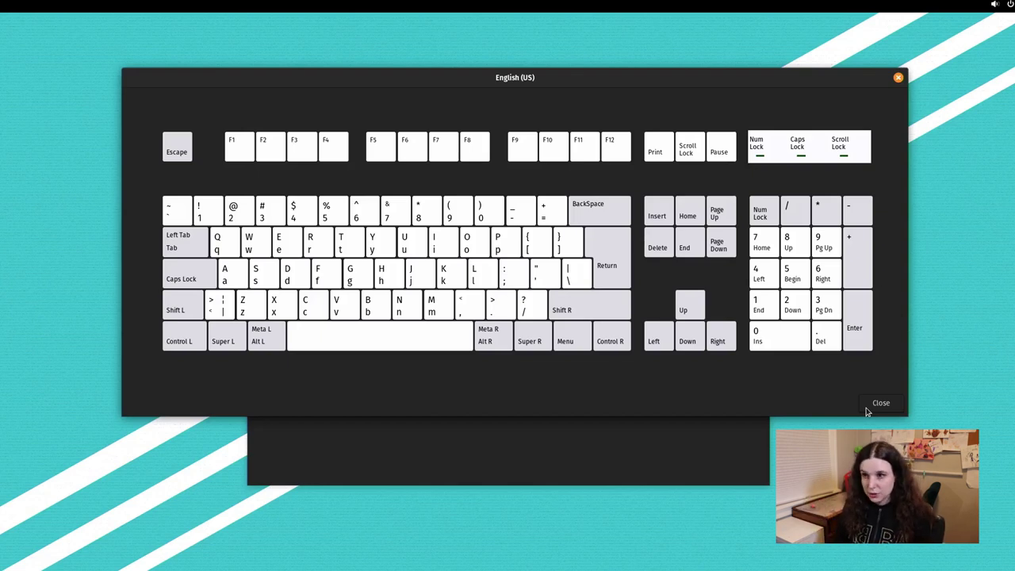
pyautogui.press('shift')
pyautogui.hotkey('shift', '4')
pyautogui.hotkey('shift', '5')
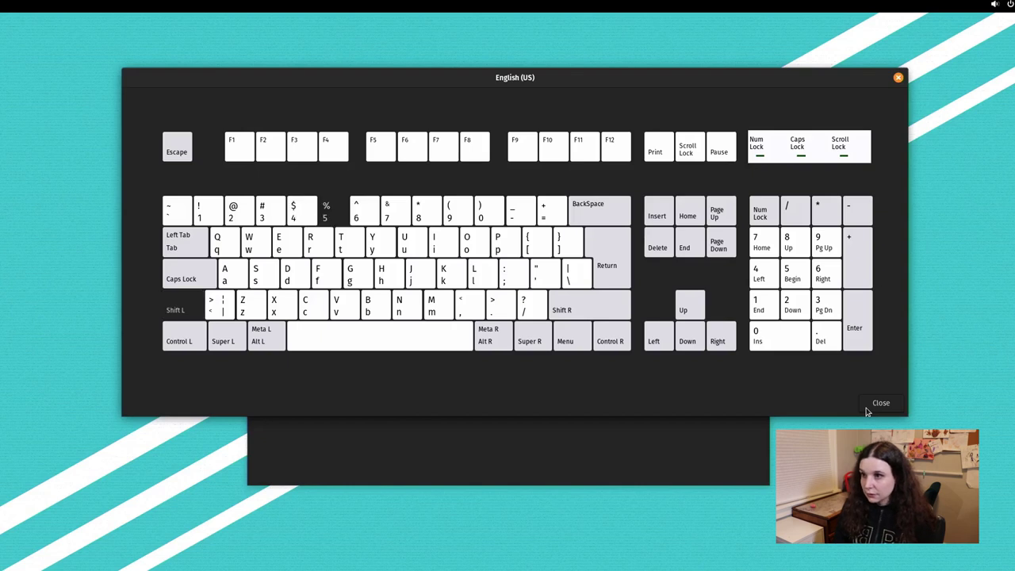
pyautogui.hotkey('shift', '6')
pyautogui.click(867, 410)
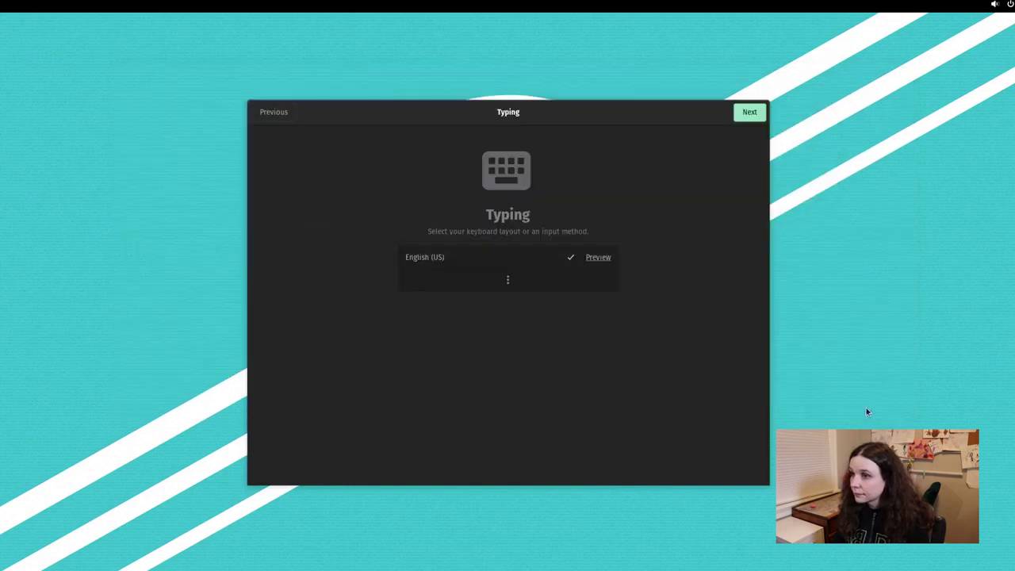
pyautogui.press('Return')
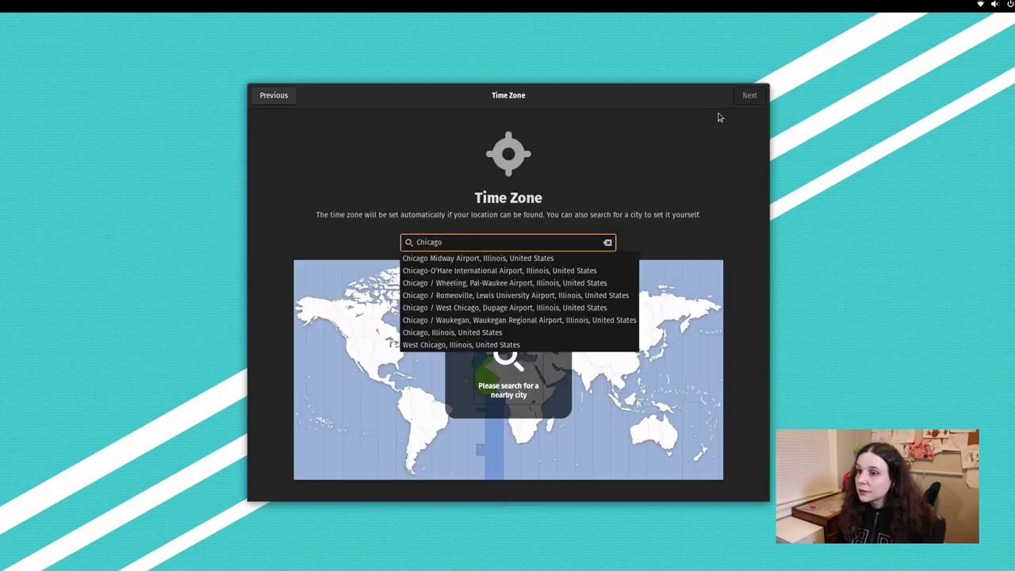
# Step: Set the time zone to Chicago, Illinois, United States, and continue the setup
pyautogui.click(451, 332)
pyautogui.click(749, 95)
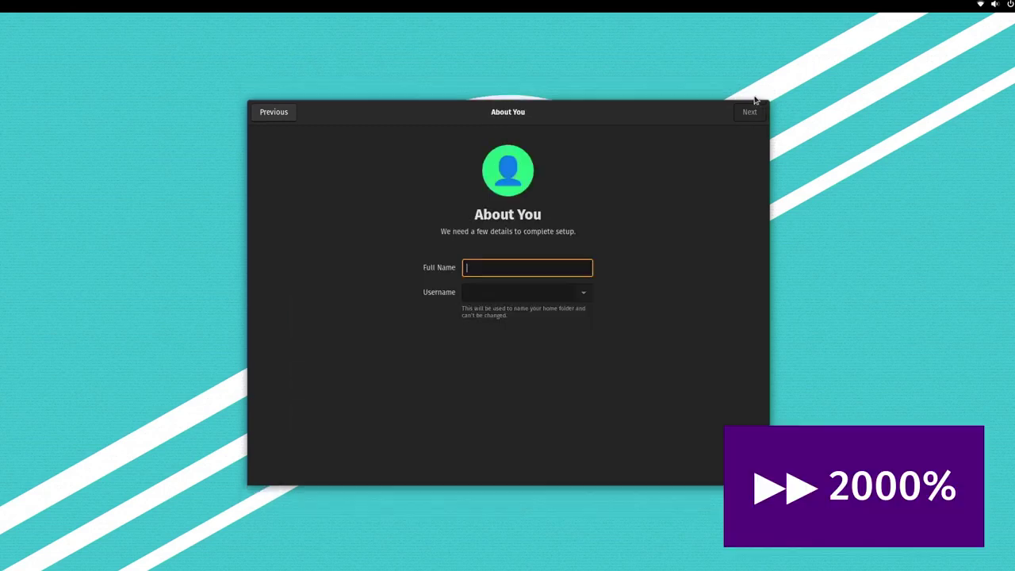
# Step: Enter the user's full name for the new account, complete the initial setup, and start using Pop!_OS
pyautogui.click(527, 267)
pyautogui.write('Veronica')
pyautogui.click(749, 95)
pyautogui.click(526, 326)
pyautogui.click(754, 113)
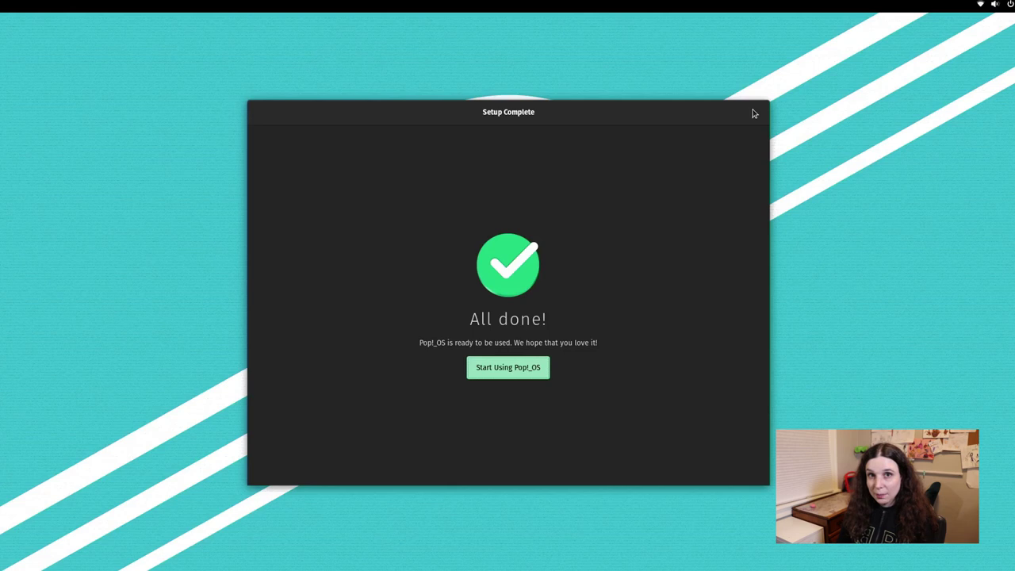
pyautogui.click(519, 373)
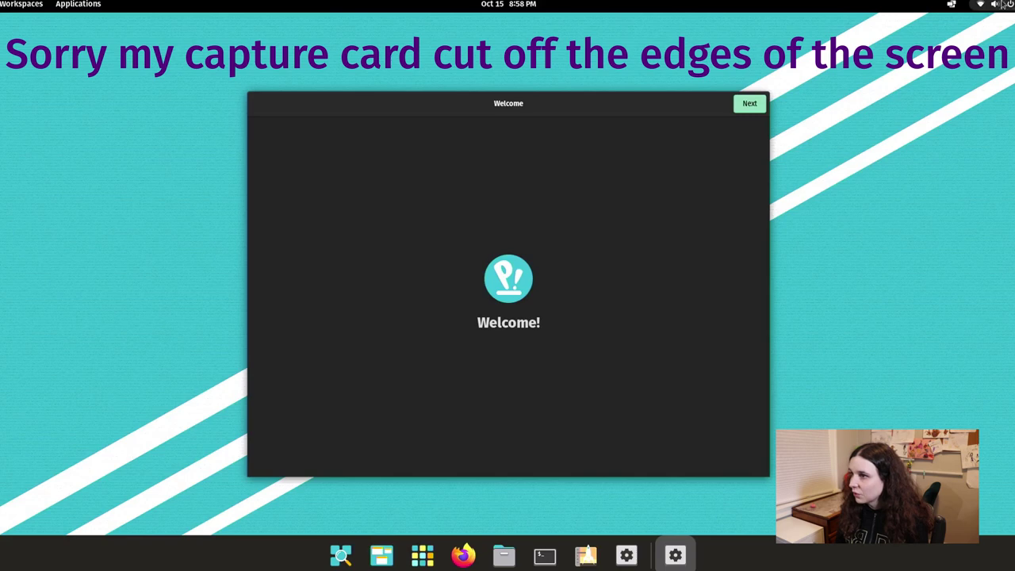
# Step: Begin the desktop setup and choose the layout whose dock doesn't extend to the edges
pyautogui.click(749, 104)
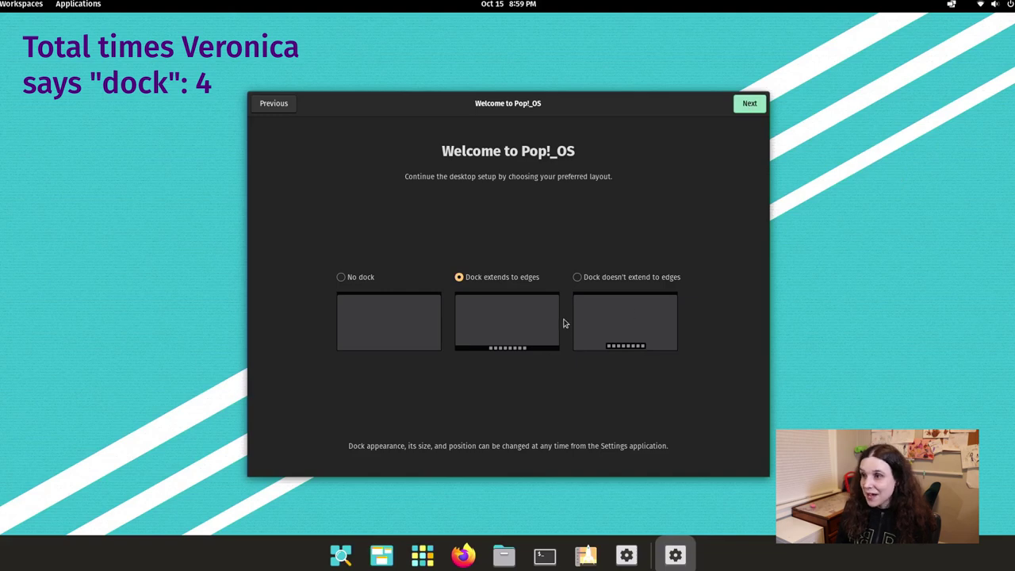
pyautogui.click(598, 273)
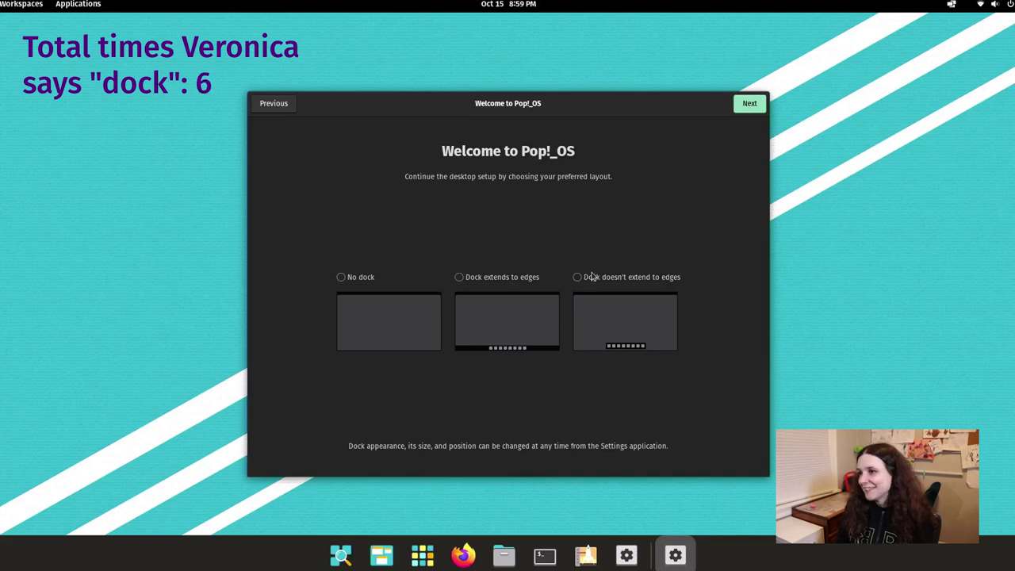
pyautogui.click(747, 104)
# Step: Try the Left and Right positions for Date & Time and Notifications, and view the calendar in the Right position
pyautogui.click(612, 266)
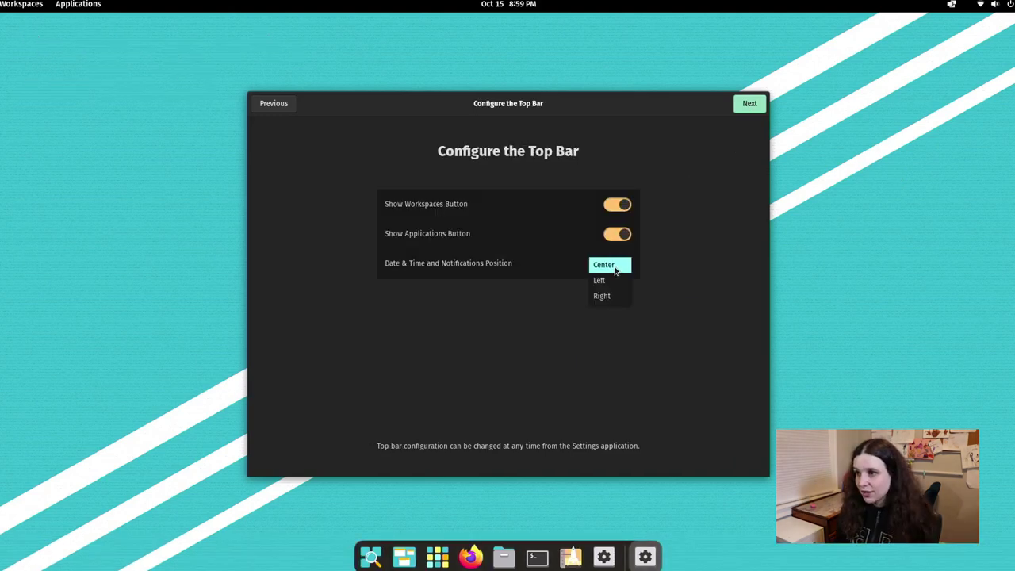
pyautogui.click(615, 280)
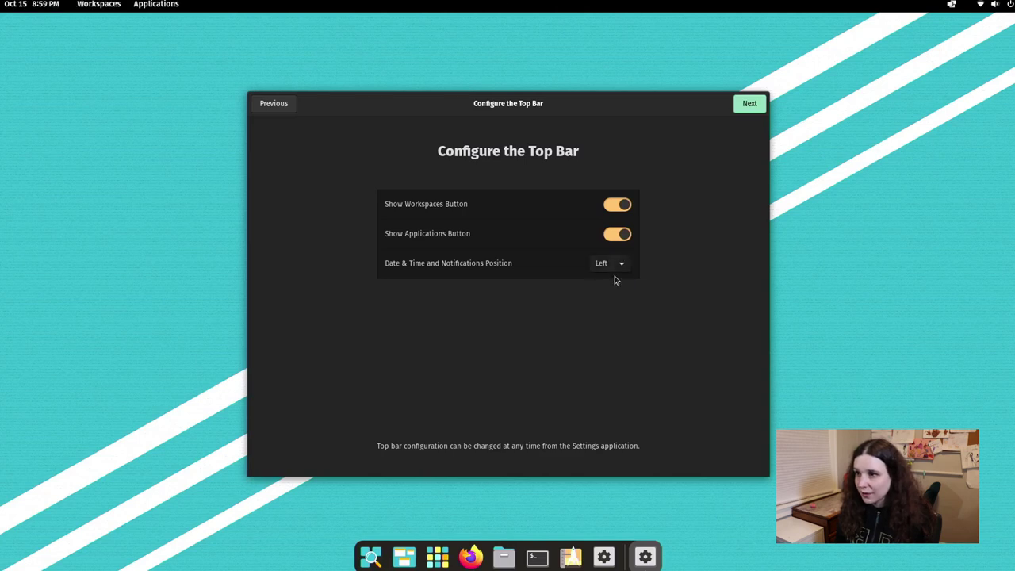
pyautogui.click(615, 265)
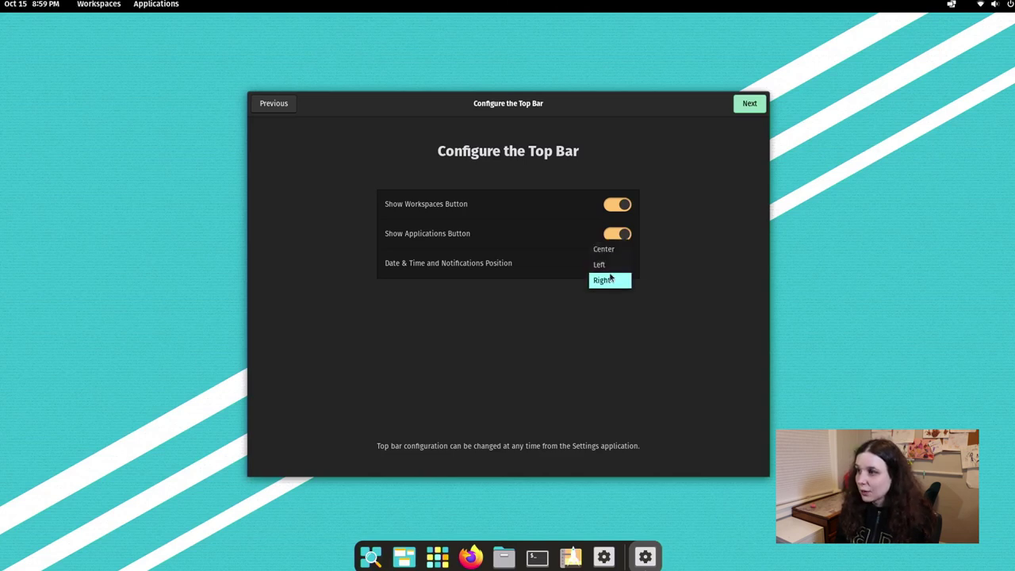
pyautogui.click(608, 279)
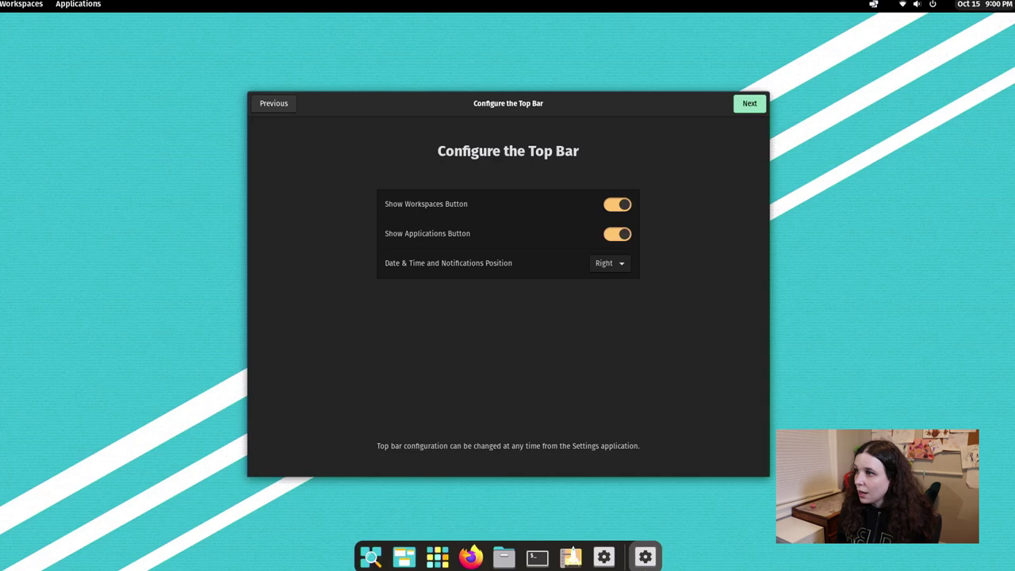
pyautogui.click(973, 9)
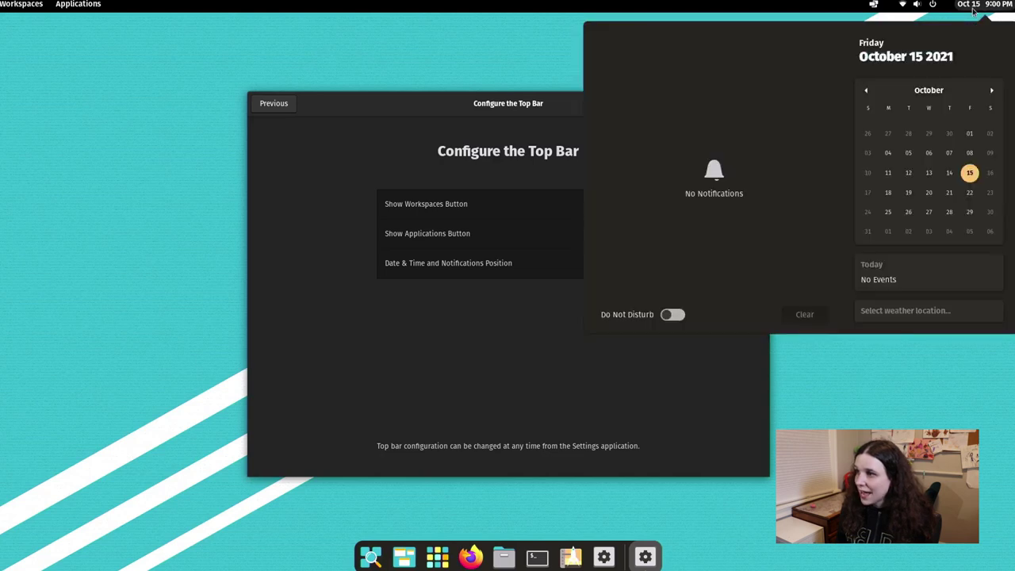
pyautogui.click(973, 10)
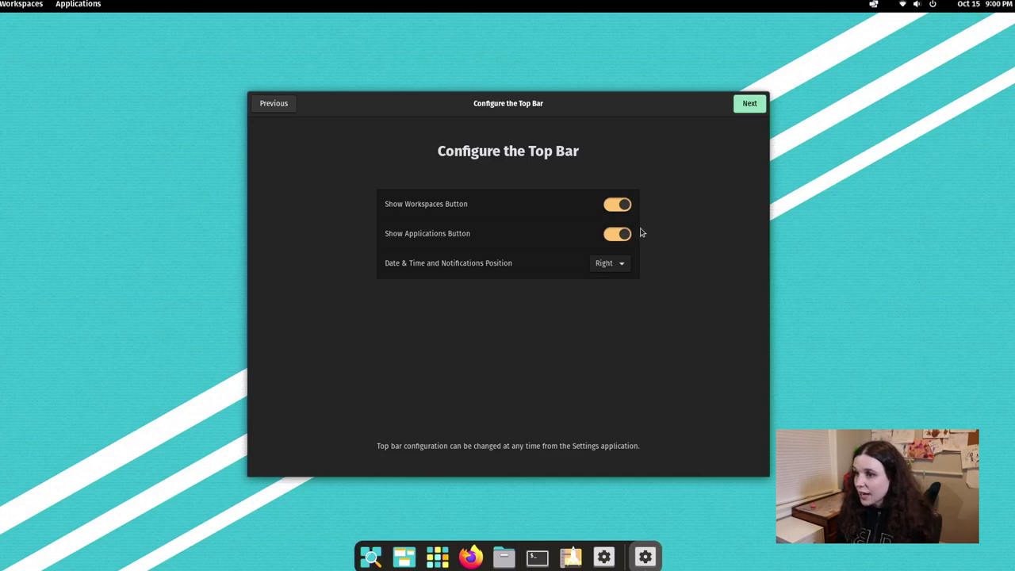
# Step: Set the Date & Time and Notifications position to Center and accept the top bar configuration
pyautogui.click(626, 262)
pyautogui.click(611, 233)
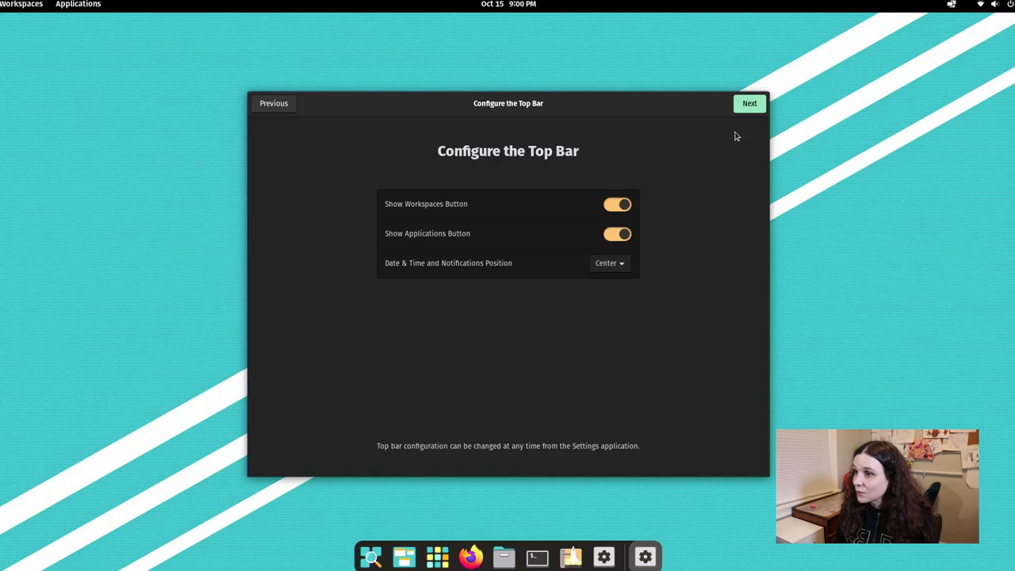
pyautogui.click(747, 107)
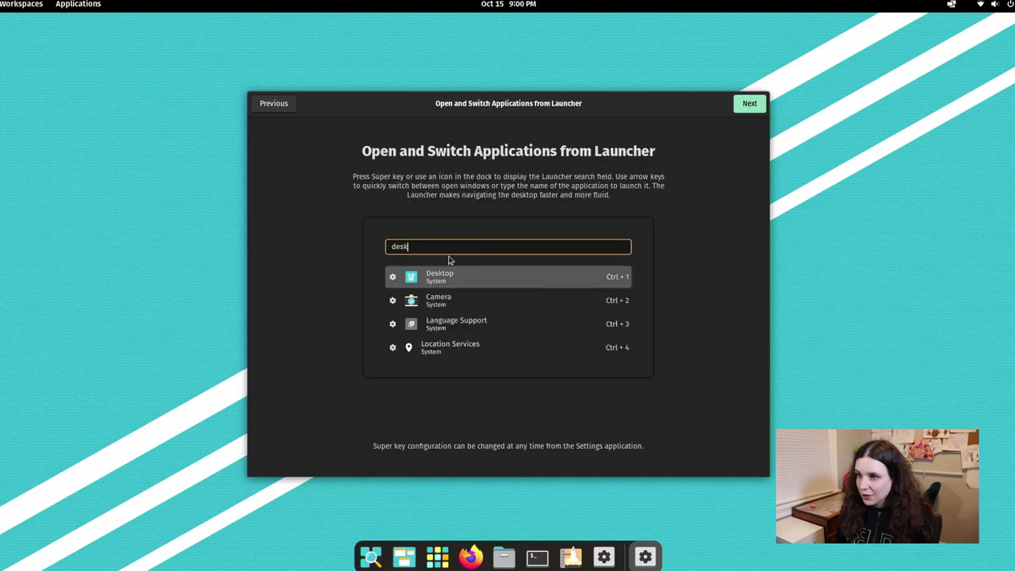
# Step: Advance past the launcher and gesture pages, and apply the Light appearance to the desktop
pyautogui.click(746, 107)
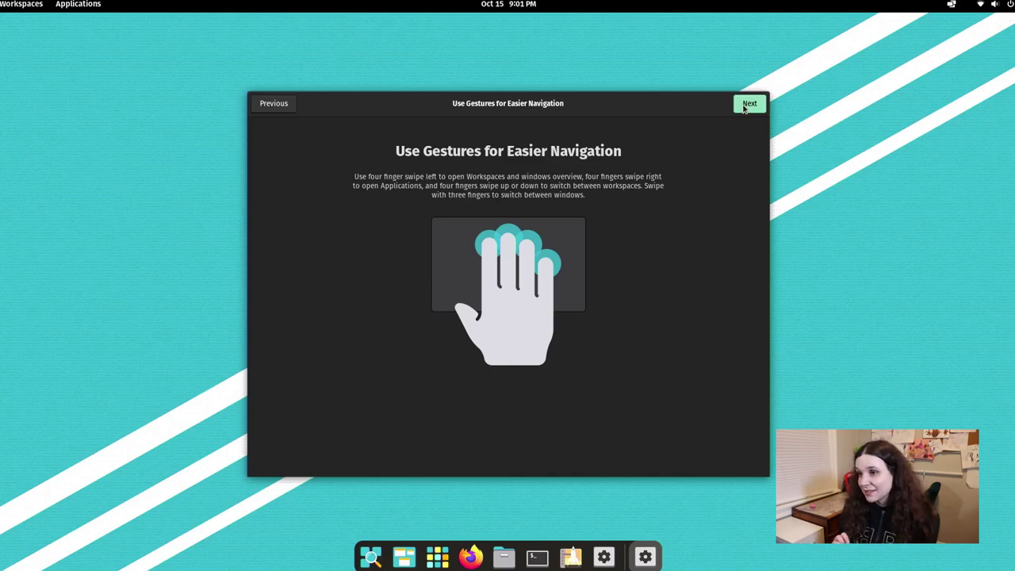
pyautogui.click(745, 107)
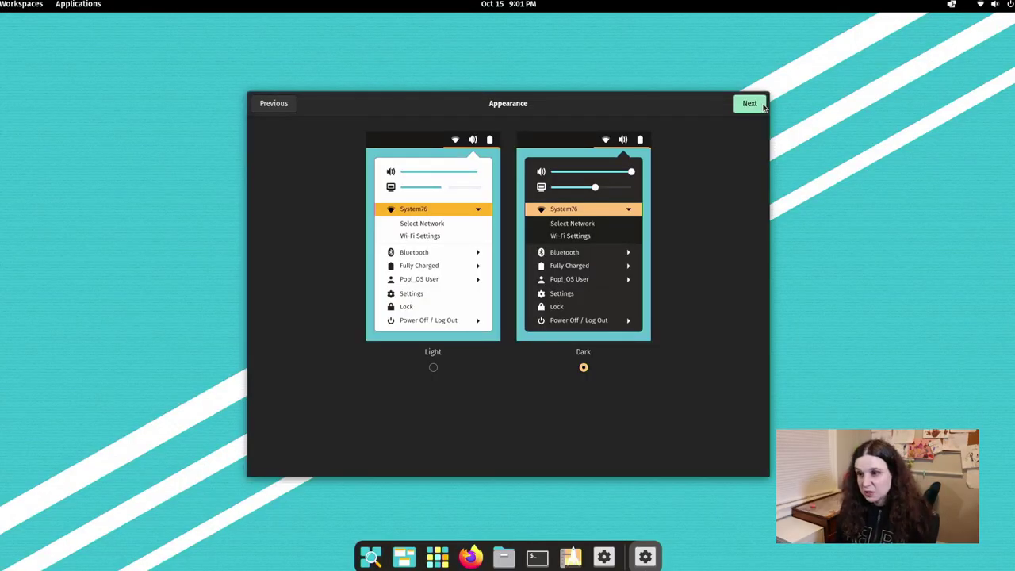
pyautogui.click(433, 368)
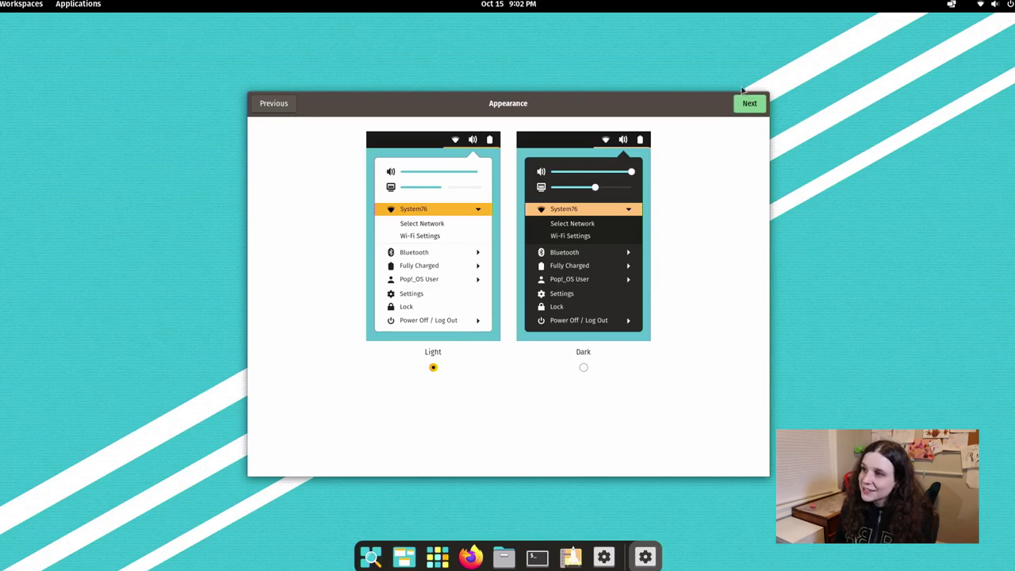
pyautogui.click(752, 109)
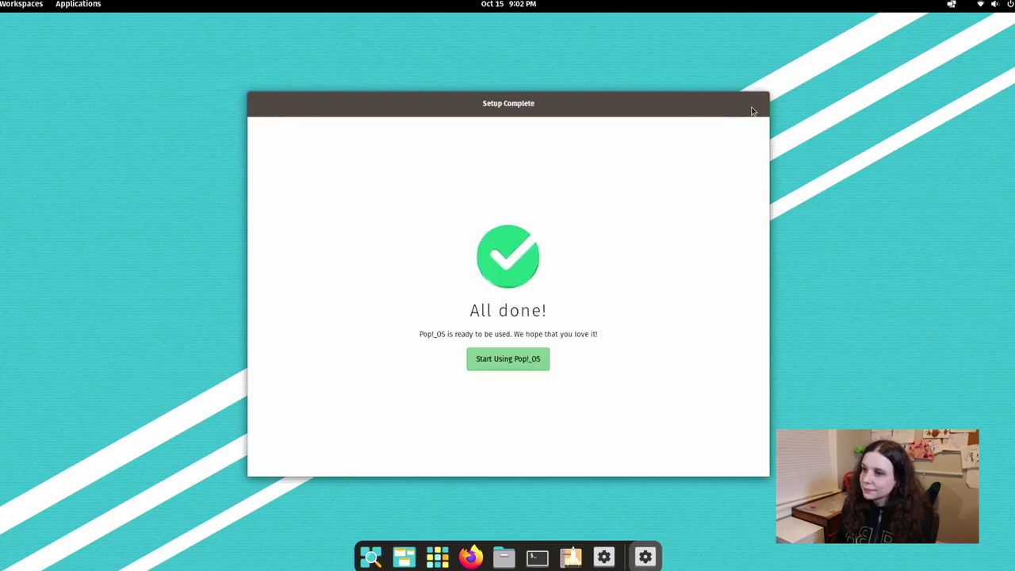
# Step: Finish the setup wizard and turn on Tile Windows for the desktop
pyautogui.click(501, 360)
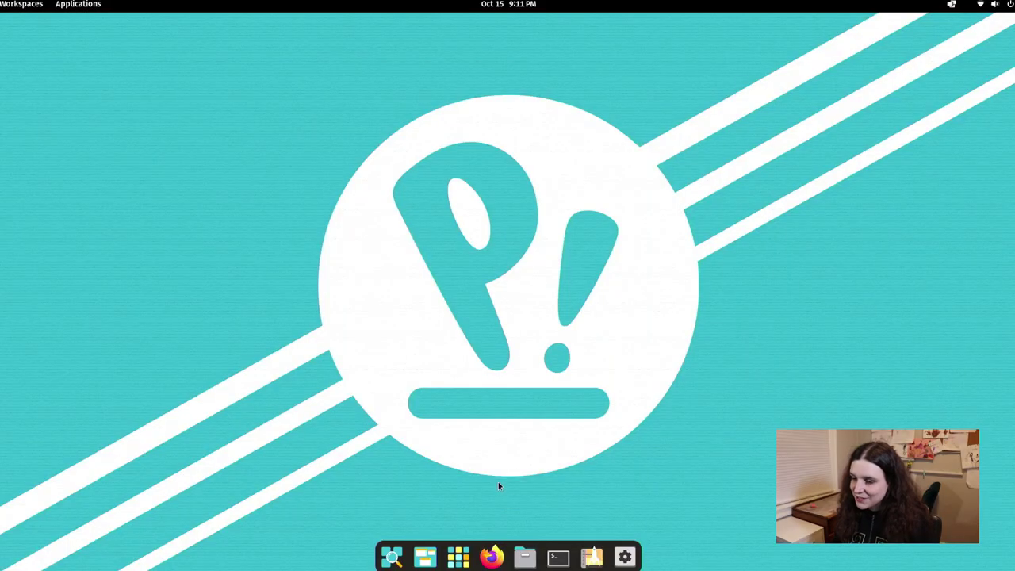
pyautogui.click(954, 4)
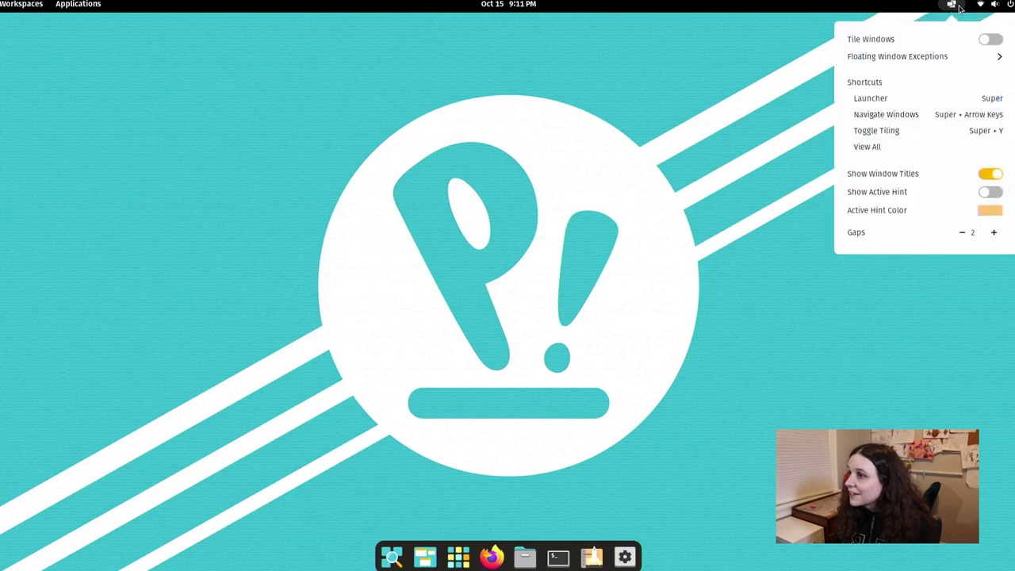
pyautogui.click(985, 44)
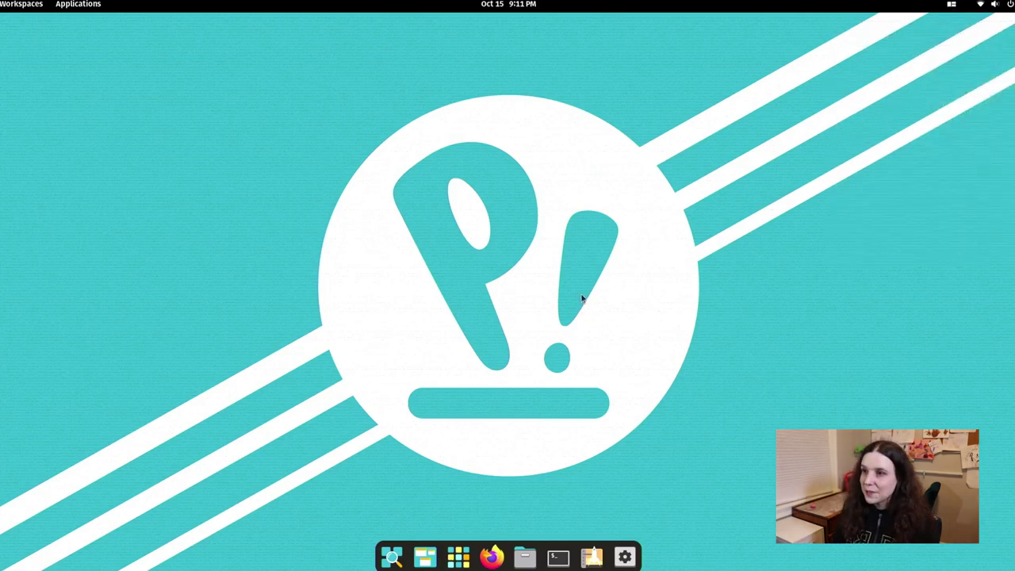
# Step: Open five terminal windows so that they tile automatically across the desktop
pyautogui.press('super+t')
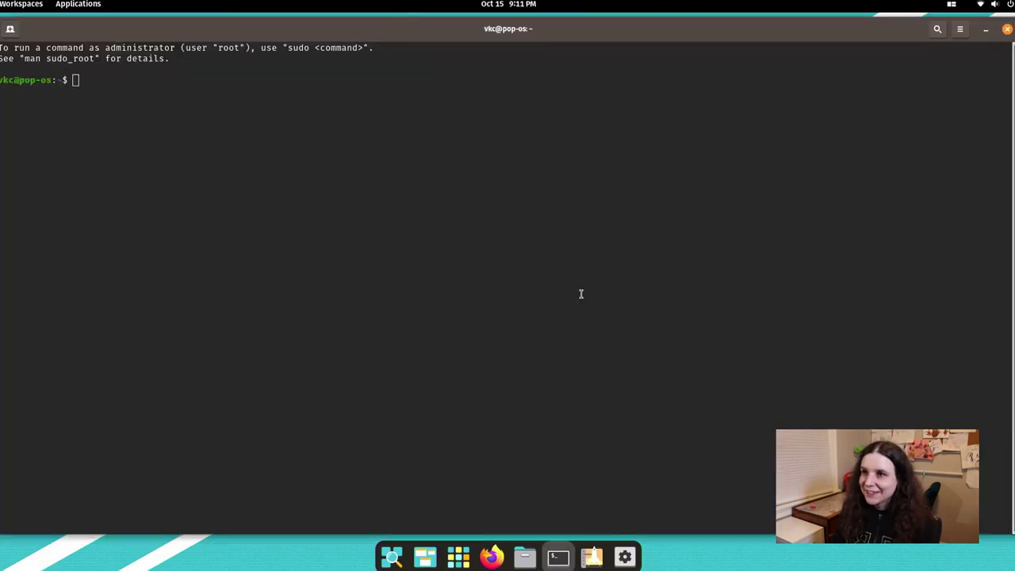
pyautogui.press('super+t')
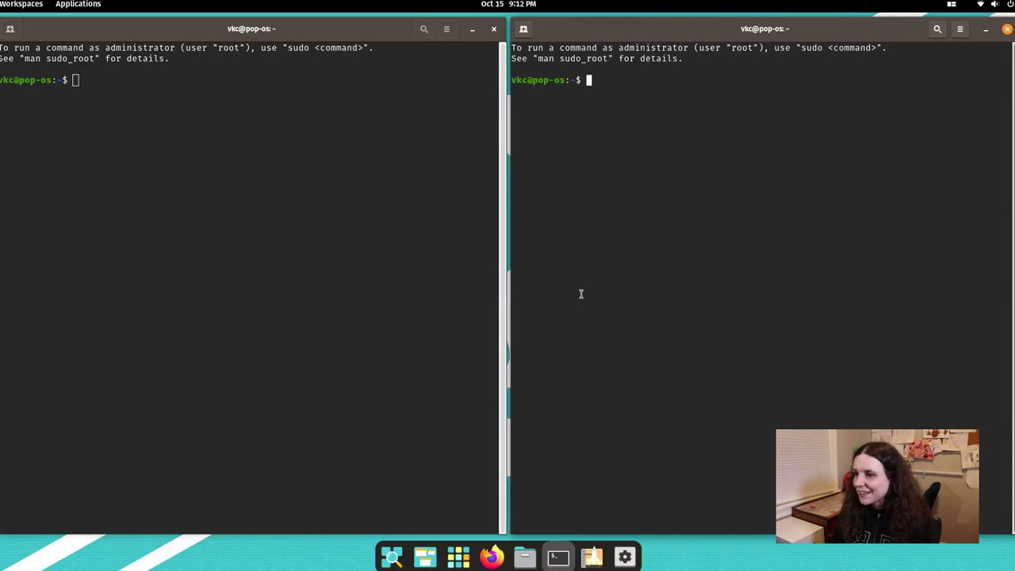
pyautogui.press('super+t')
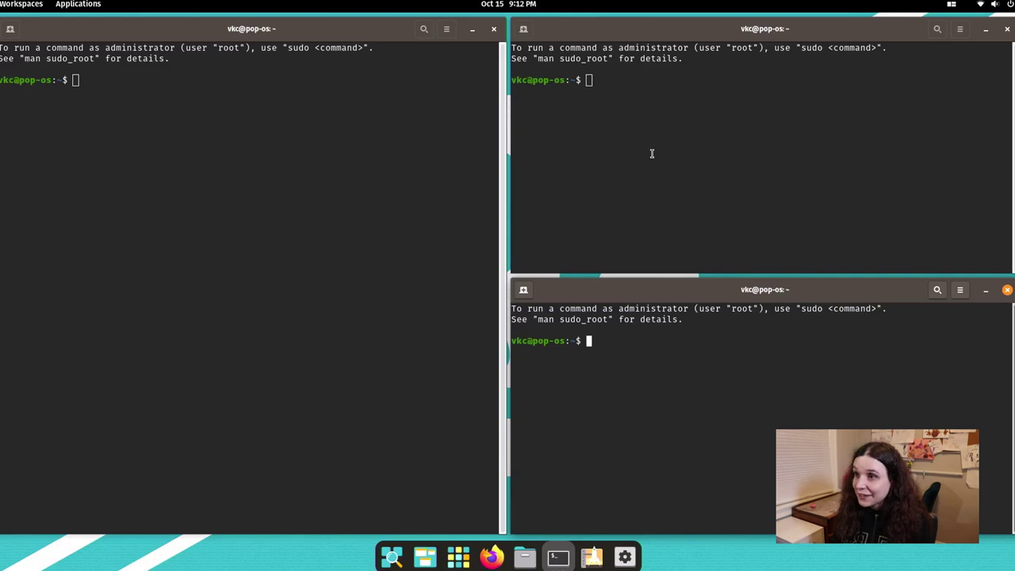
pyautogui.press('super+t')
pyautogui.press('super+t')
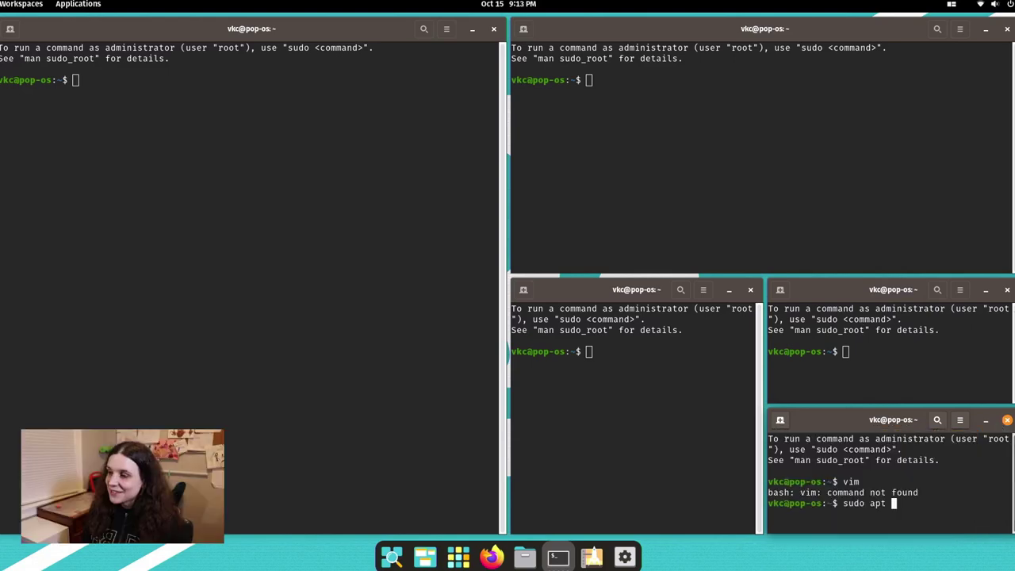
# Step: Install vim with "sudo apt install vim" in the newest terminal and accept the installation
pyautogui.write('i')
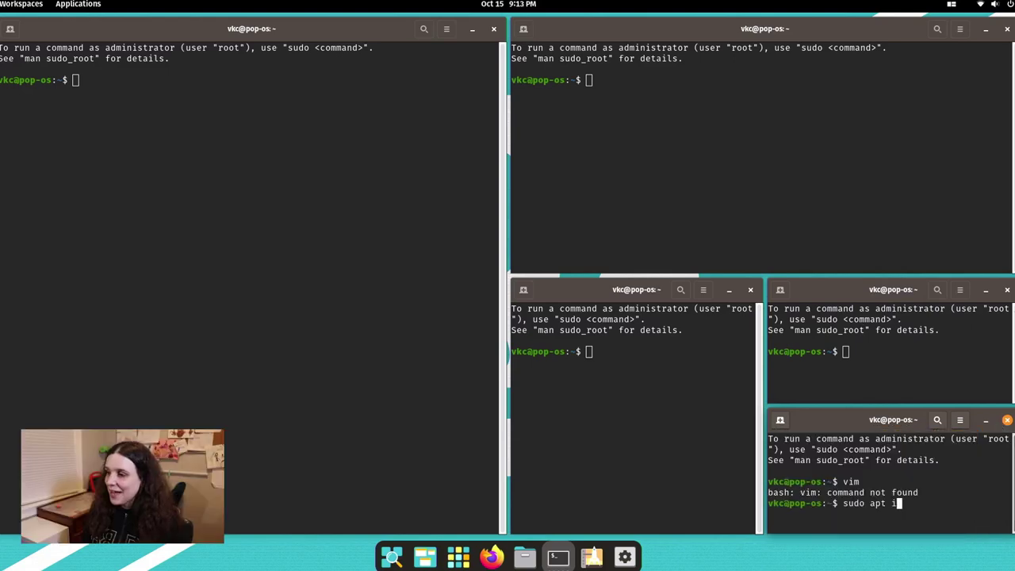
pyautogui.write('nstall vim')
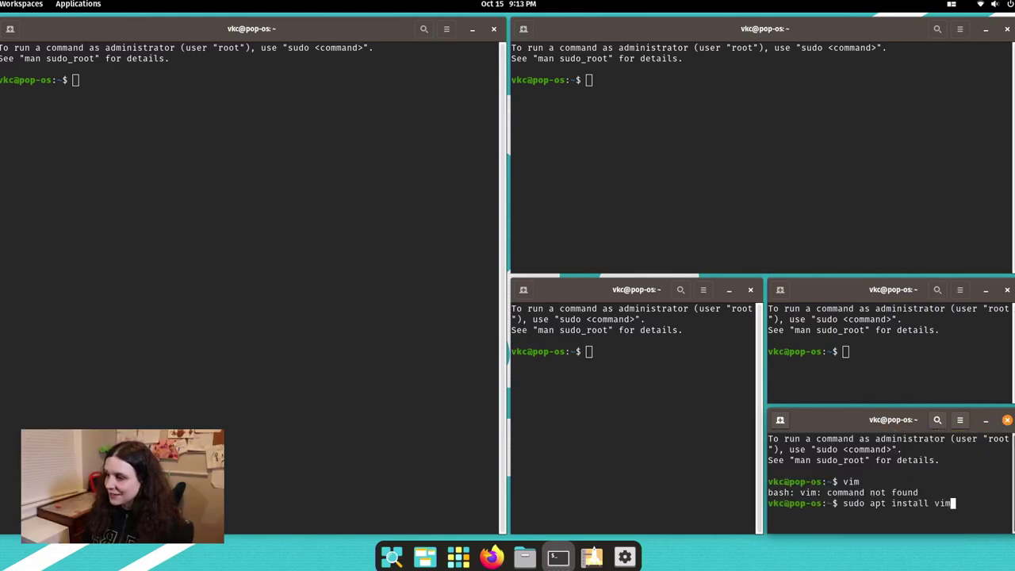
pyautogui.press('Return')
pyautogui.press('Return')
pyautogui.write('y')
pyautogui.press('Return')
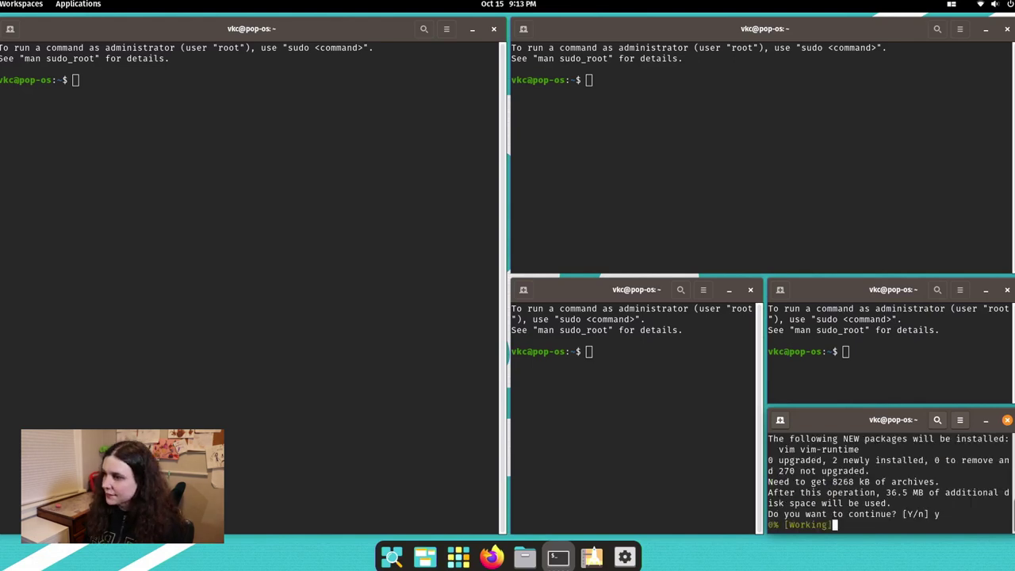
# Step: Run top in the wide terminal above the smaller ones, and try neofetch and htop in the largest terminal
pyautogui.click(936, 370)
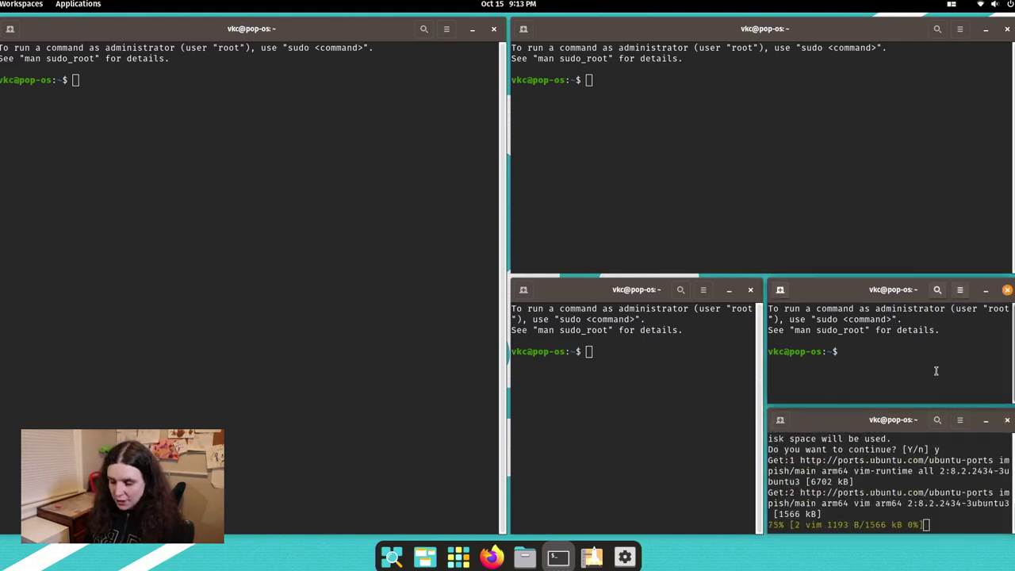
pyautogui.click(584, 100)
pyautogui.write('top')
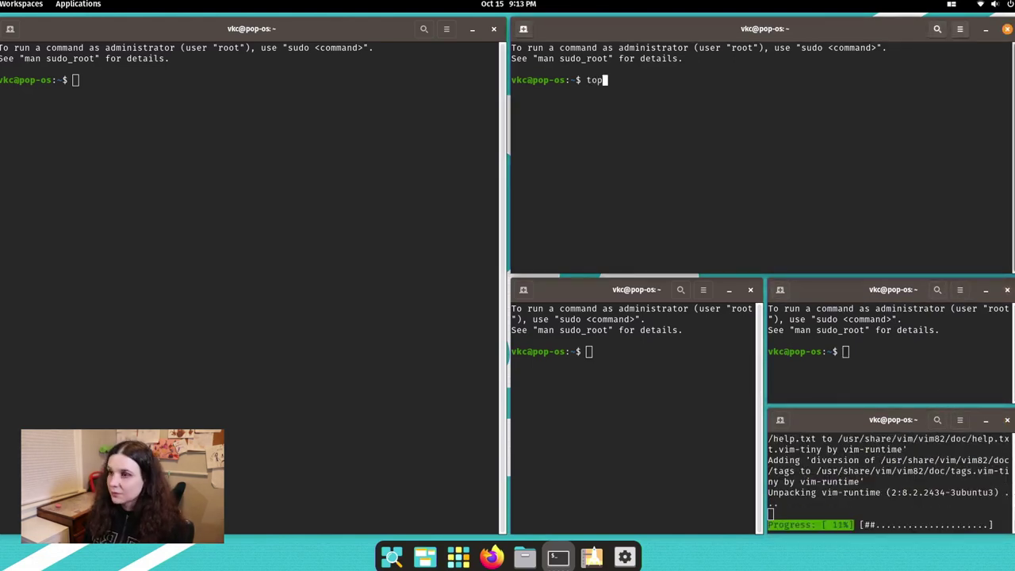
pyautogui.press('Return')
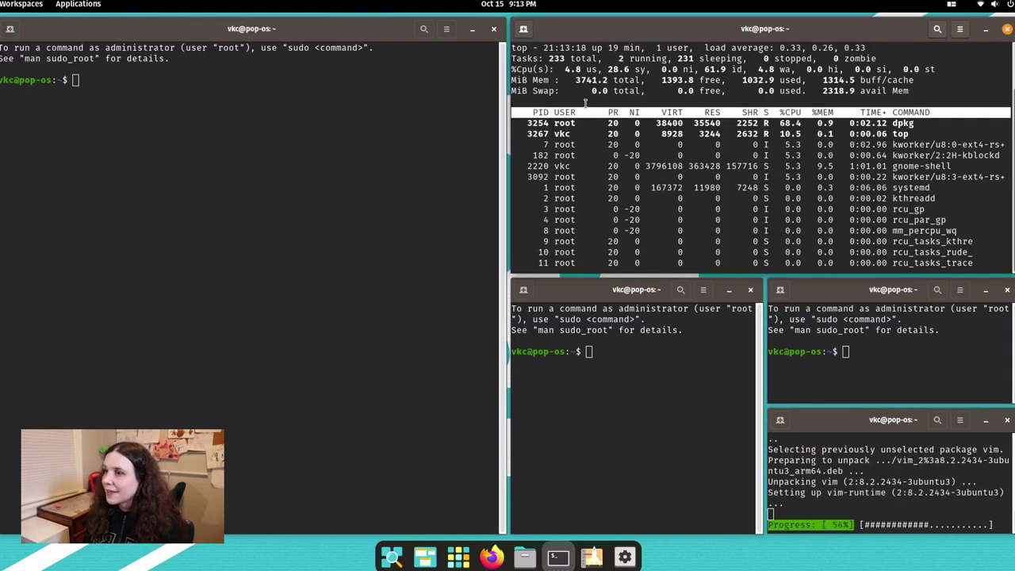
pyautogui.click(301, 273)
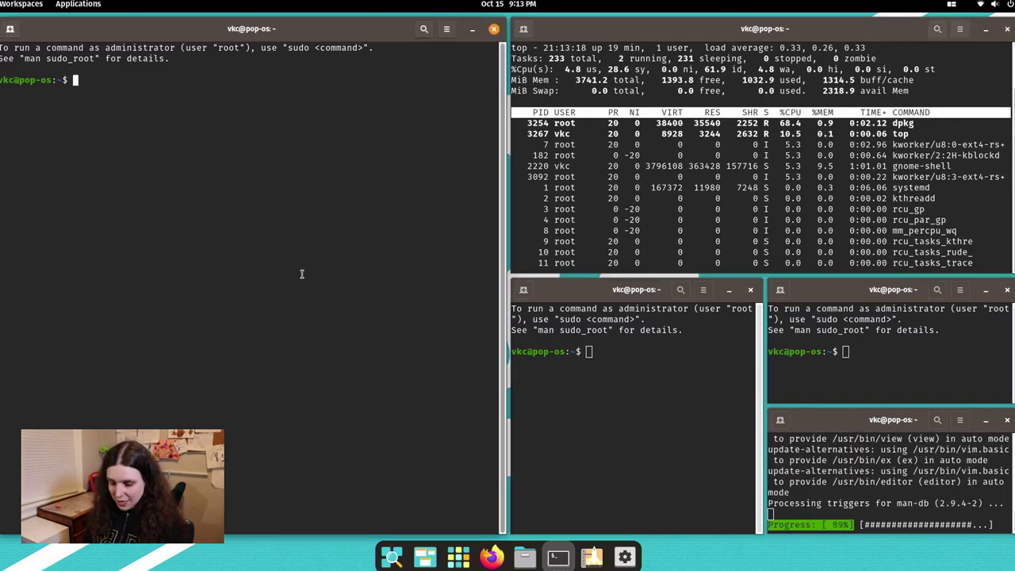
pyautogui.write('neofetch')
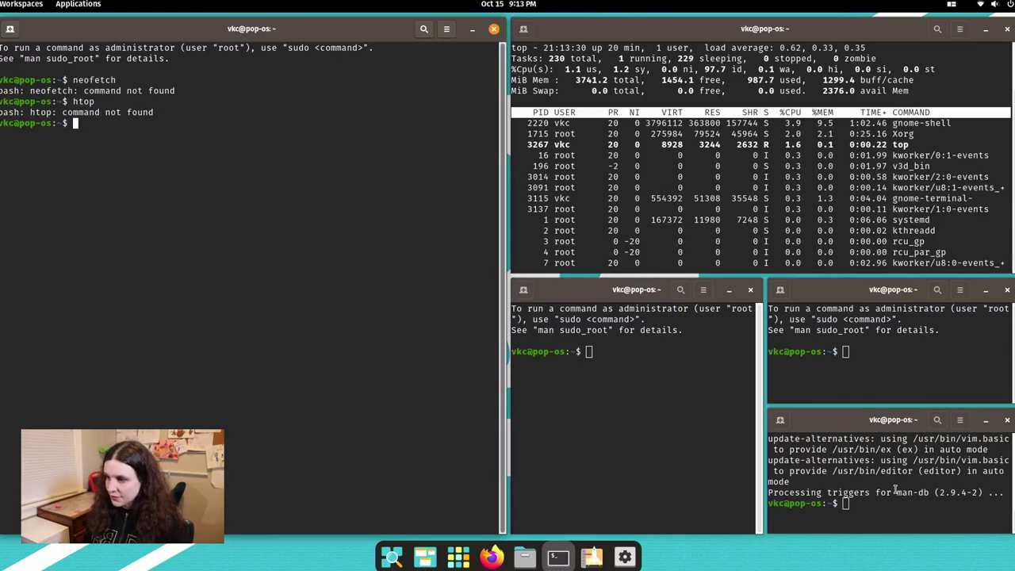
# Step: Start vim in each of the three smaller terminals below the one running top
pyautogui.click(895, 489)
pyautogui.write('vim')
pyautogui.press('Return')
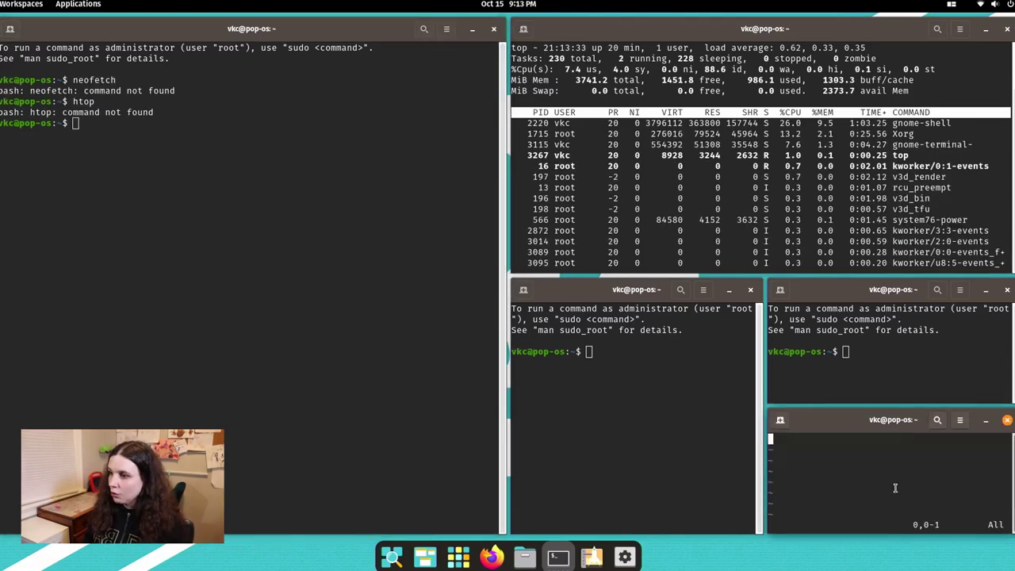
pyautogui.click(881, 340)
pyautogui.write('vi')
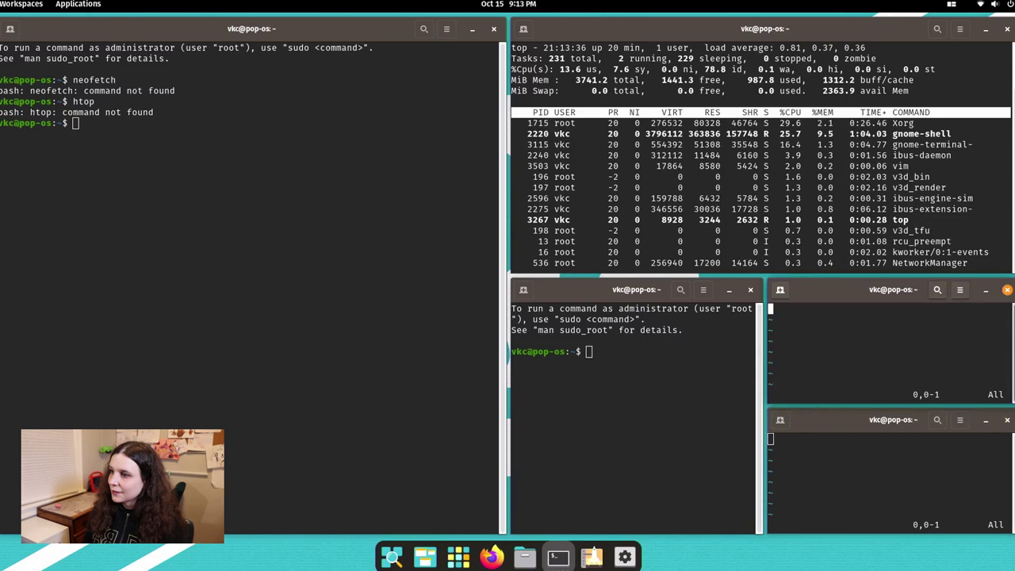
pyautogui.click(575, 365)
pyautogui.write('vim')
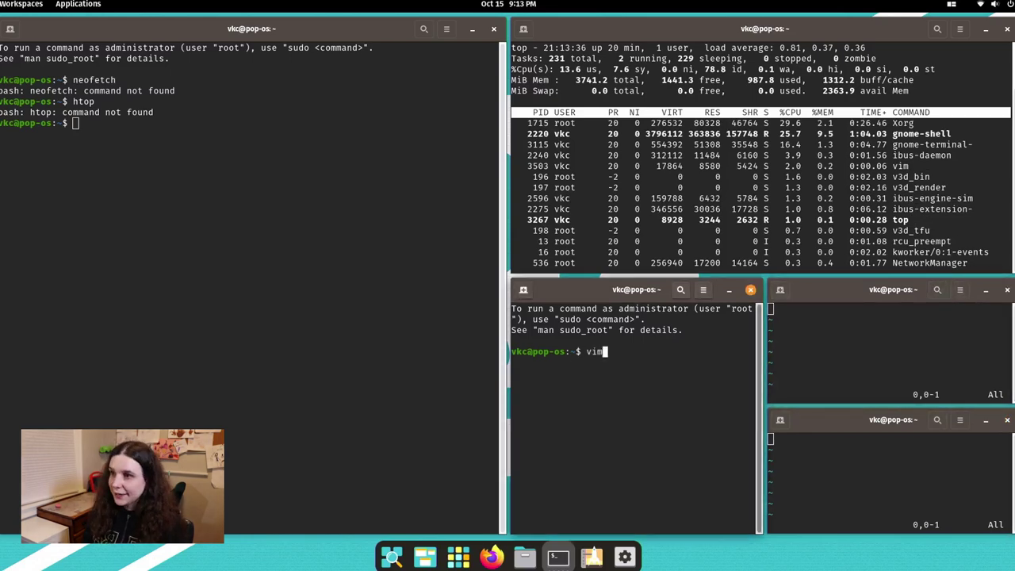
pyautogui.press('Return')
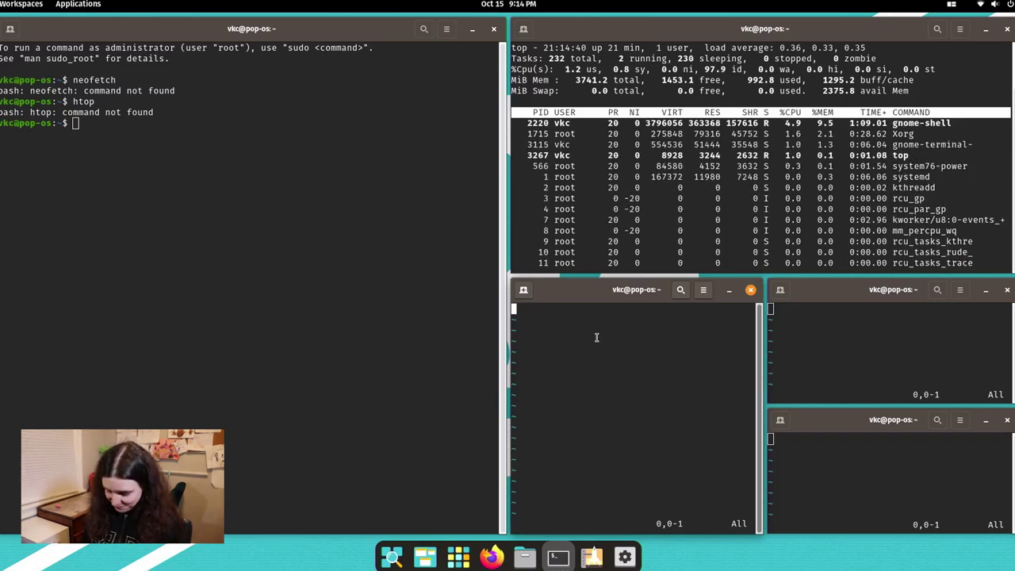
# Step: Quit vim and exit the shell in two of the three small terminals, leaving the last vim terminal open
pyautogui.write(':q')
pyautogui.press('Return')
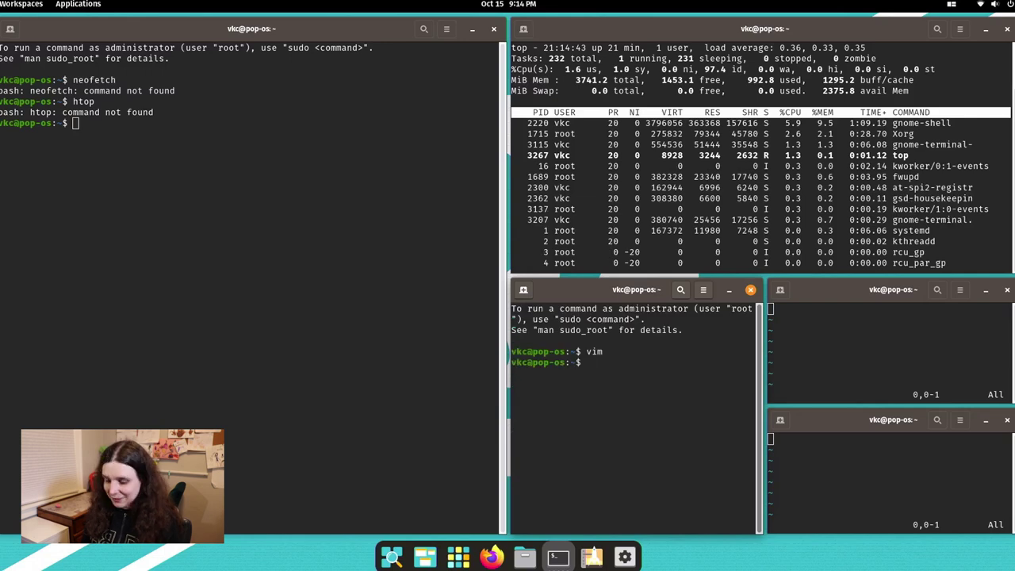
pyautogui.write('exit')
pyautogui.press('Return')
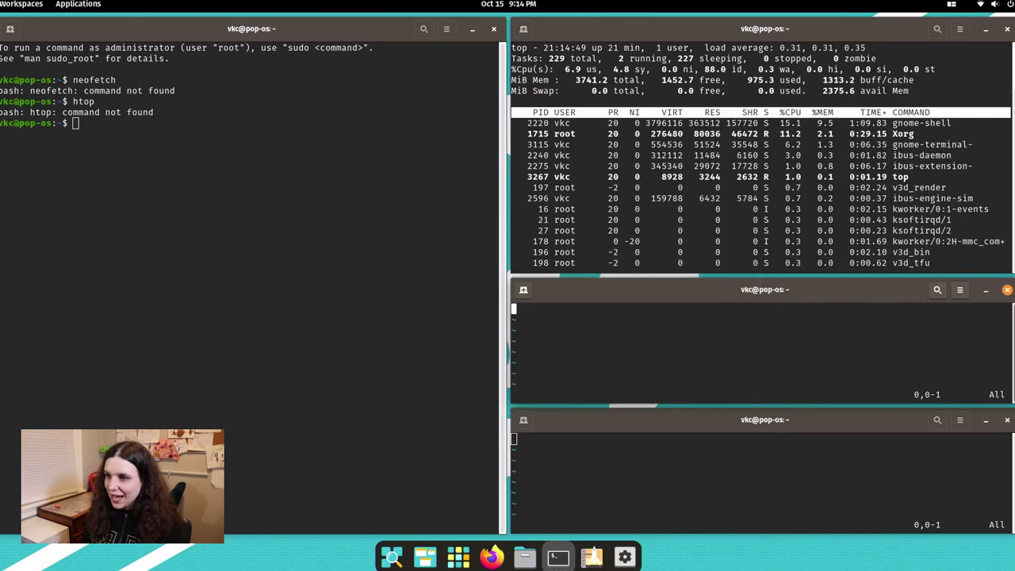
pyautogui.write(':')
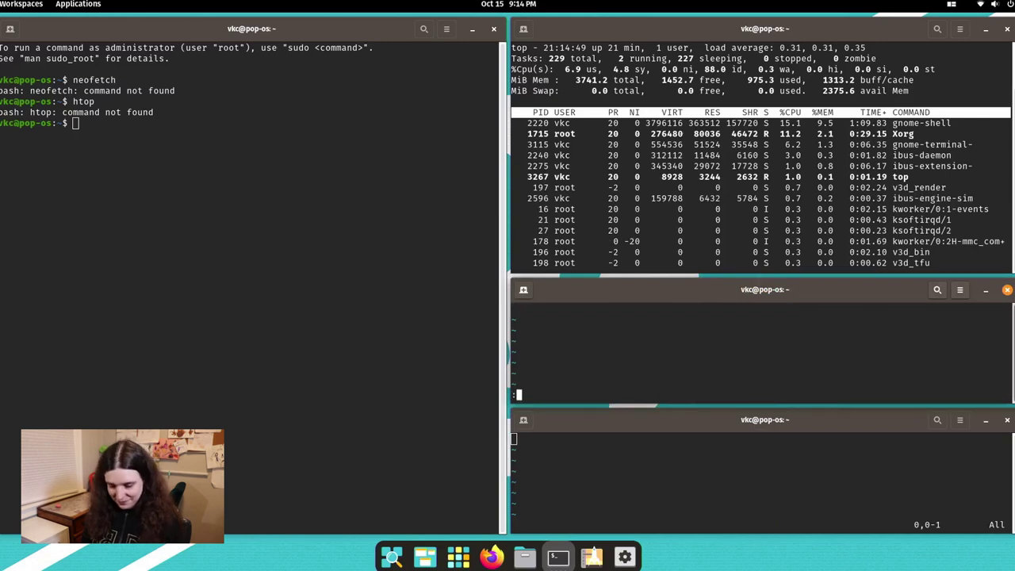
pyautogui.write('q')
pyautogui.press('Return')
pyautogui.write('exit')
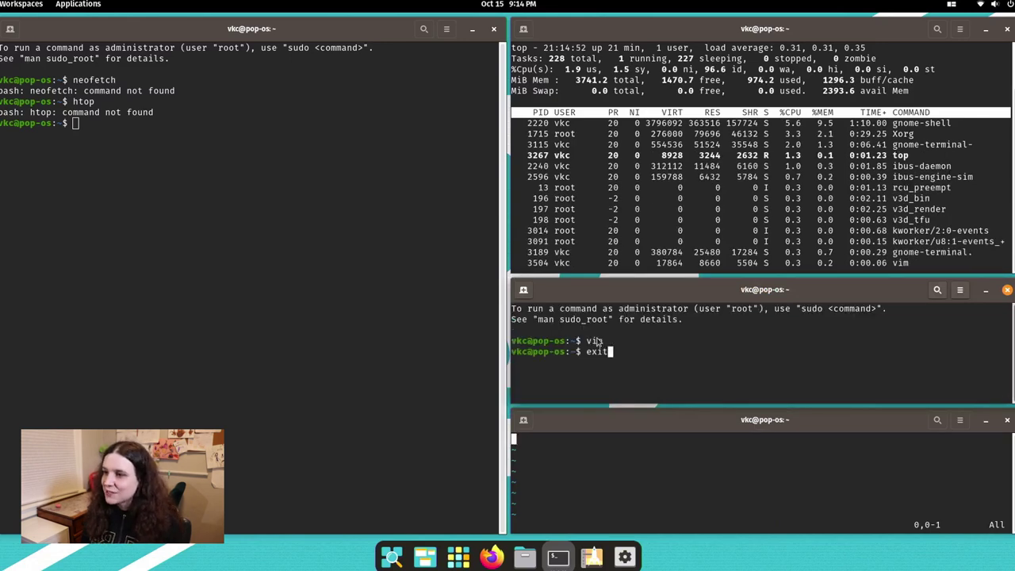
pyautogui.press('Return')
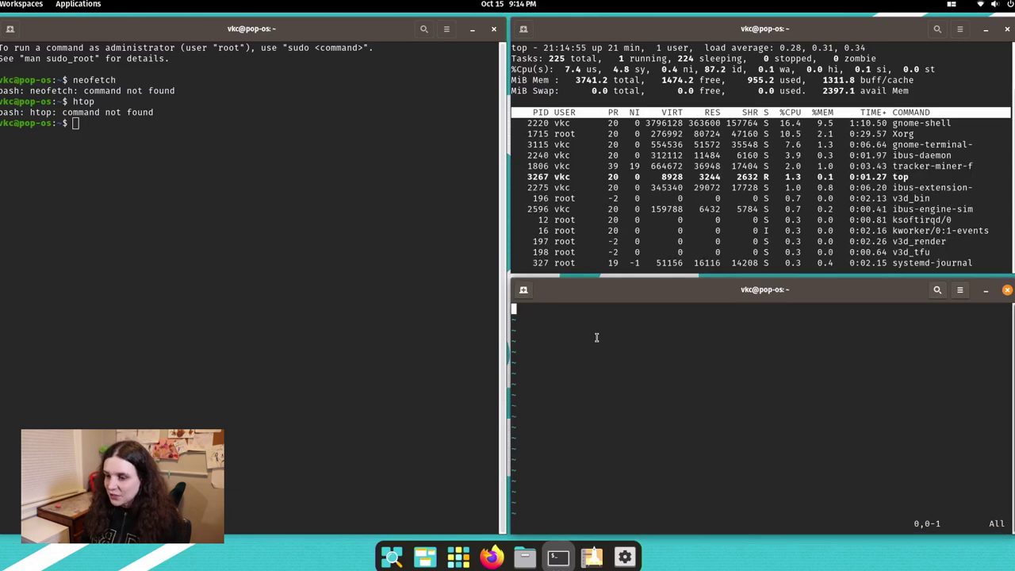
# Step: Move the window focus from the largest terminal to the others, alternating between the top and vim terminals
pyautogui.click(4, 25)
pyautogui.press('super+Right')
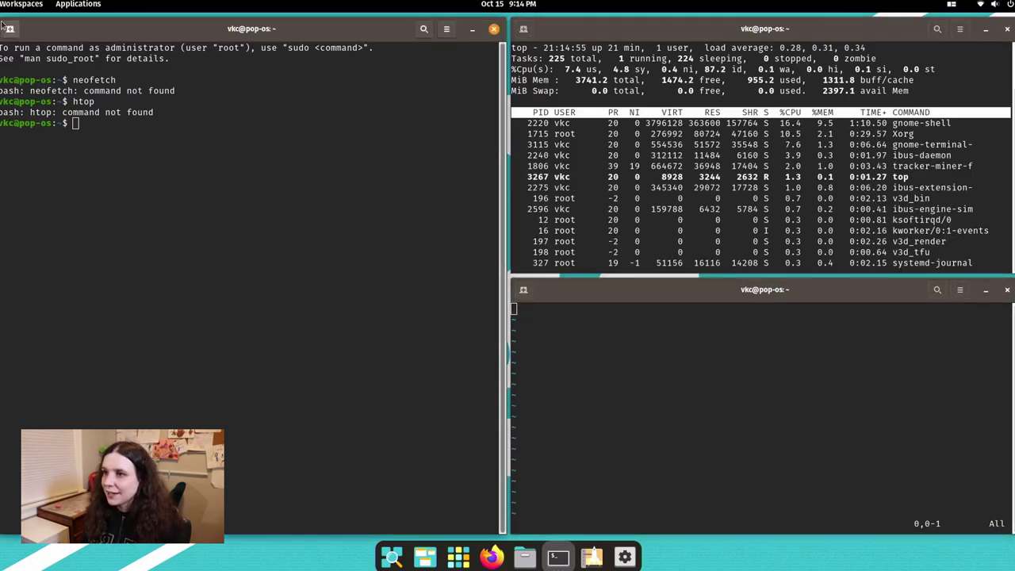
pyautogui.press('super+Down')
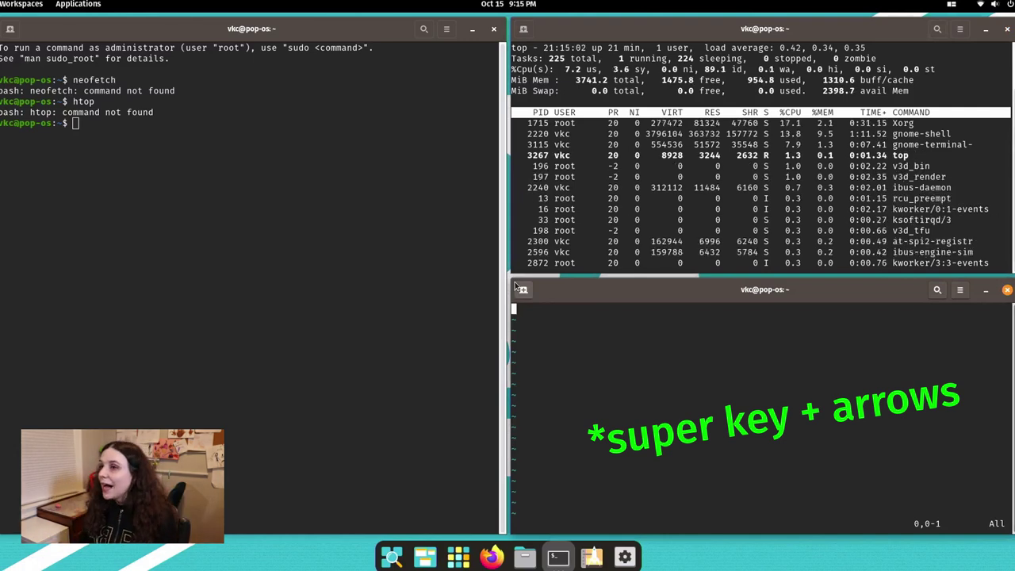
pyautogui.press('super+Up')
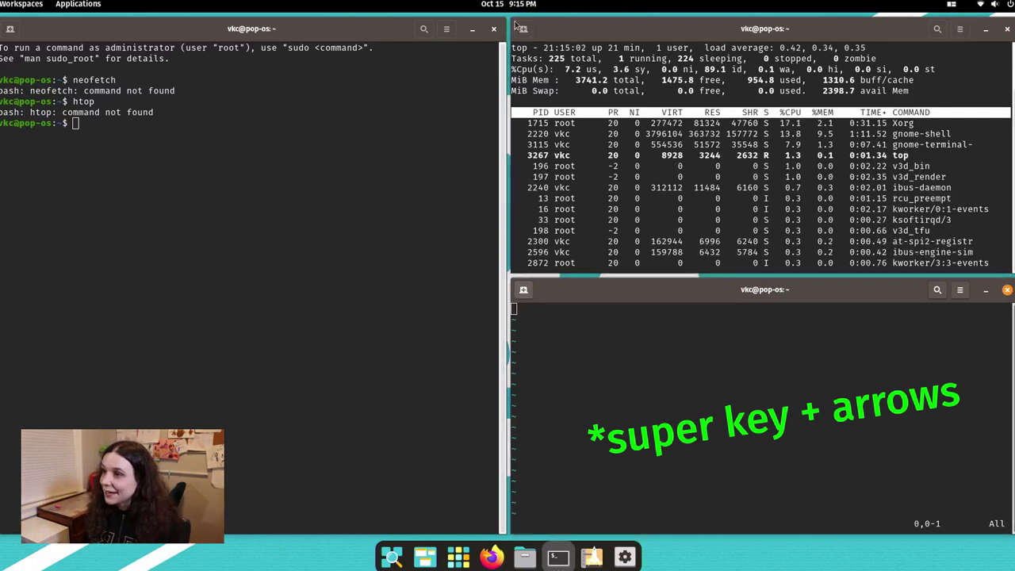
pyautogui.press('super+Down')
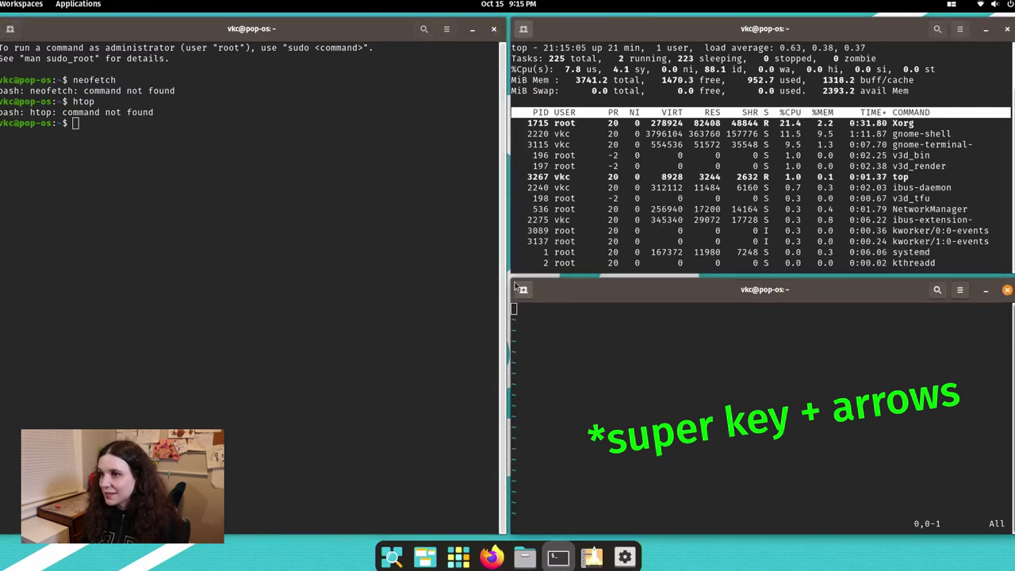
# Step: Bring up the window switcher and cycle back and forth through the three open terminal windows
pyautogui.hotkey('alt', 'Tab')
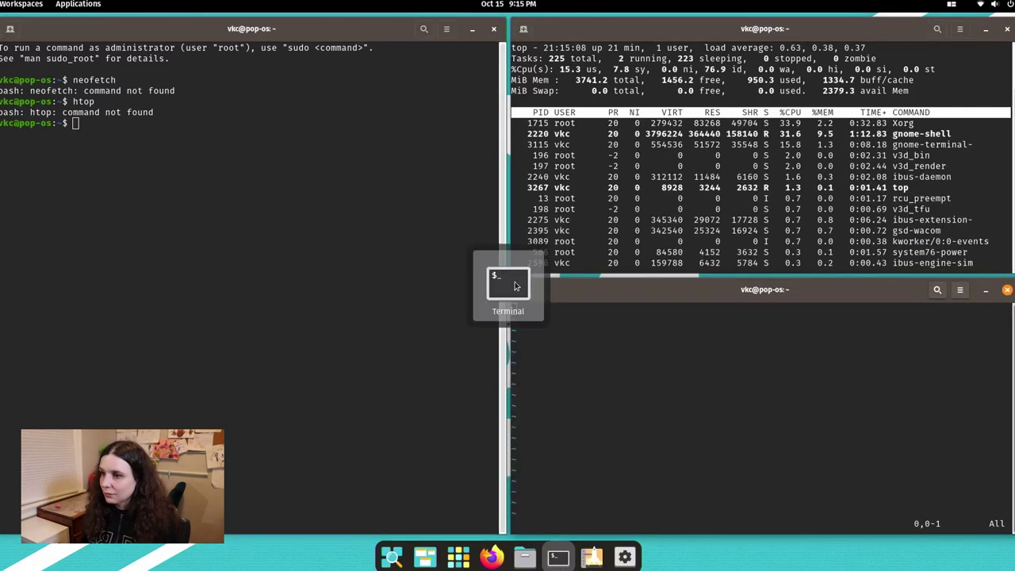
pyautogui.hotkey('alt', '`')
pyautogui.hotkey('alt', '`')
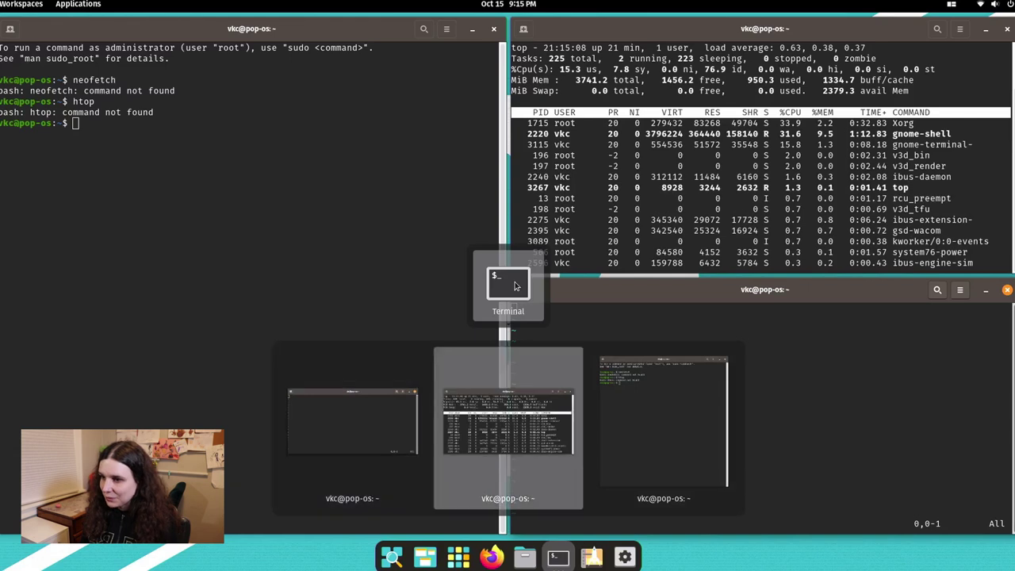
pyautogui.hotkey('alt', '`')
pyautogui.hotkey('alt', 'shift', '`')
pyautogui.hotkey('alt', 'shift', '`')
pyautogui.hotkey('alt', '`')
pyautogui.hotkey('alt', '`')
pyautogui.hotkey('alt', 'shift', '`')
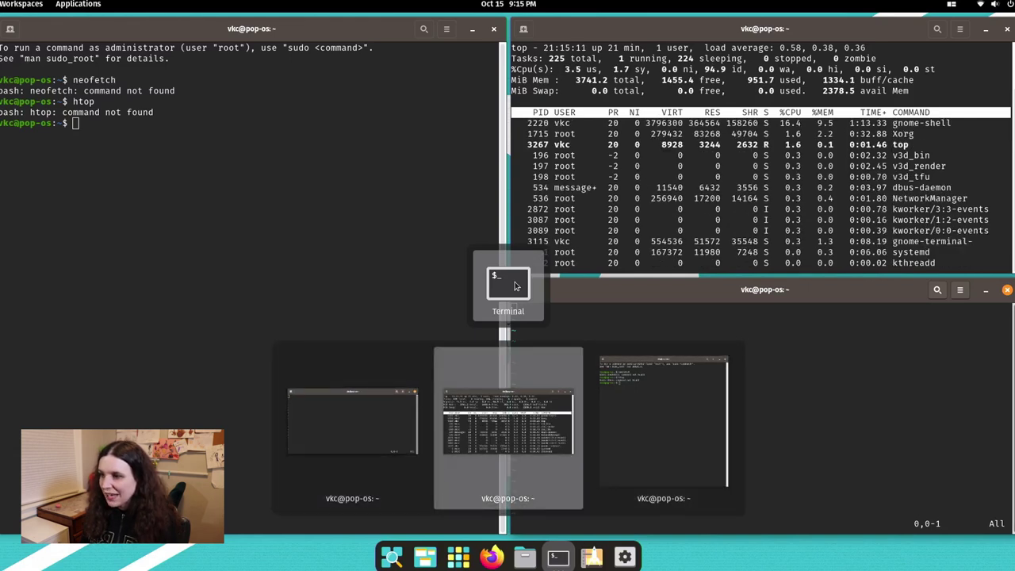
pyautogui.hotkey('alt', 'shift', '`')
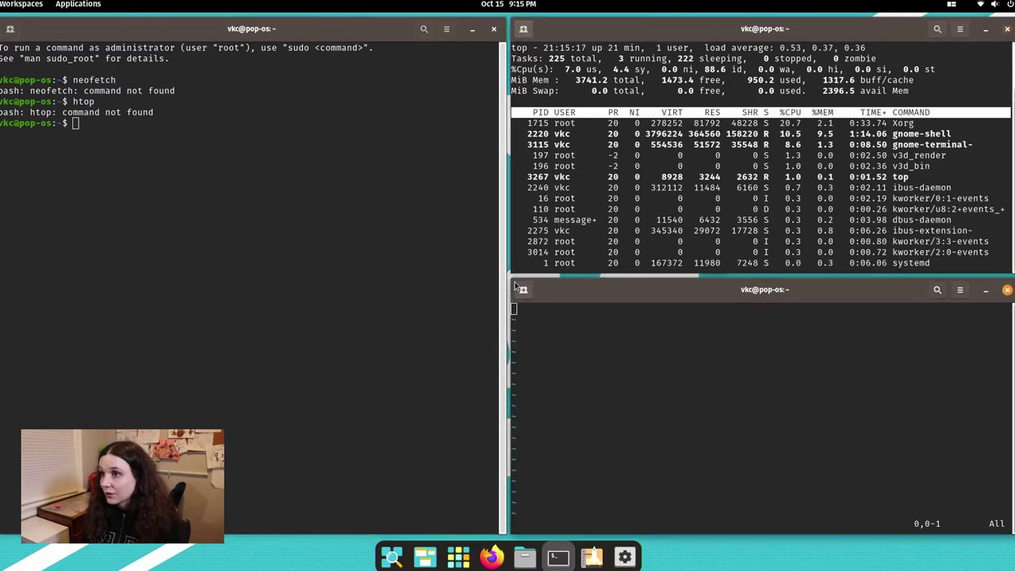
# Step: Quit vim in the remaining vim terminal and return the focus to the largest terminal
pyautogui.click(2, 22)
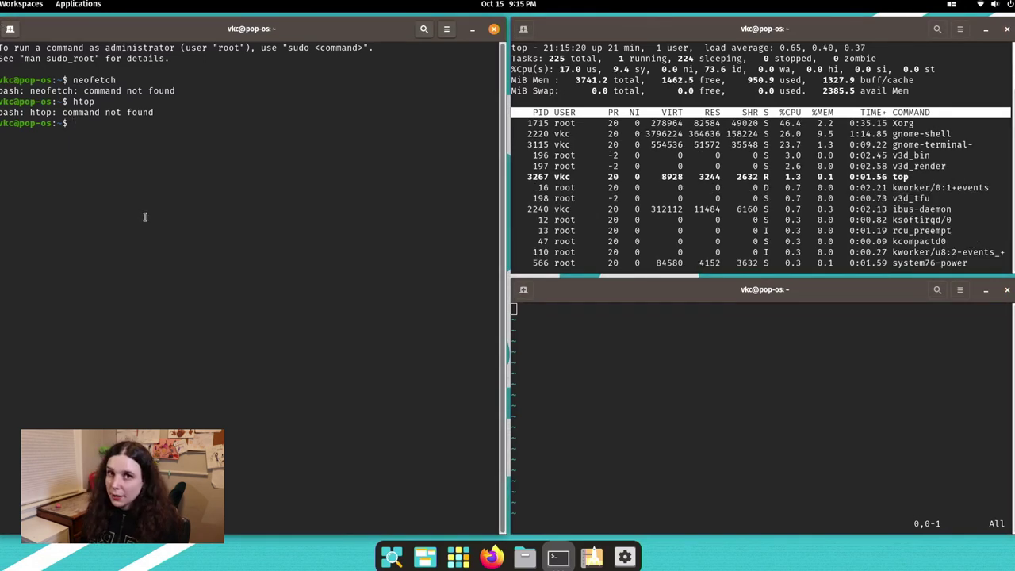
pyautogui.click(695, 400)
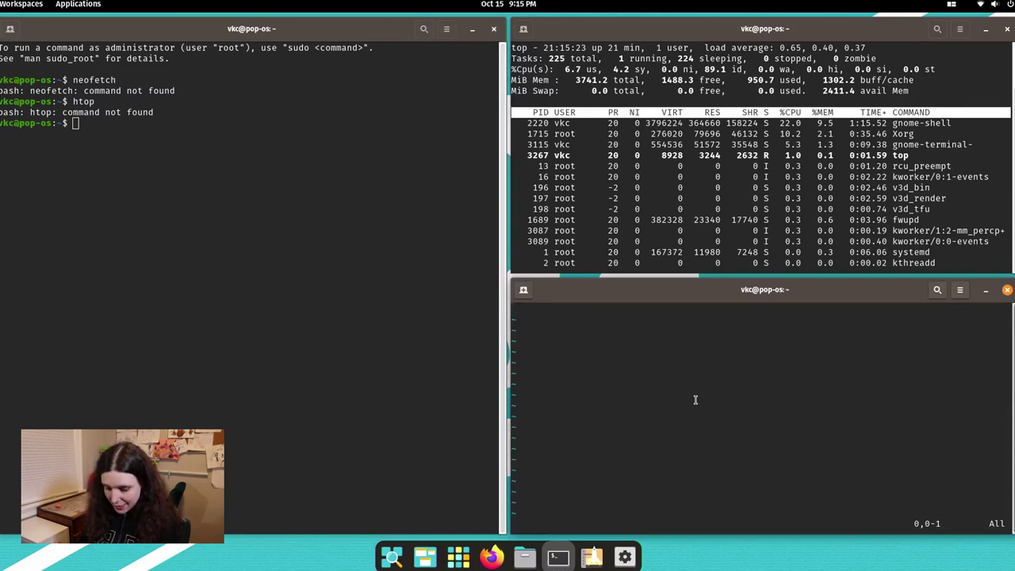
pyautogui.write(':q')
pyautogui.press('Return')
pyautogui.click(403, 140)
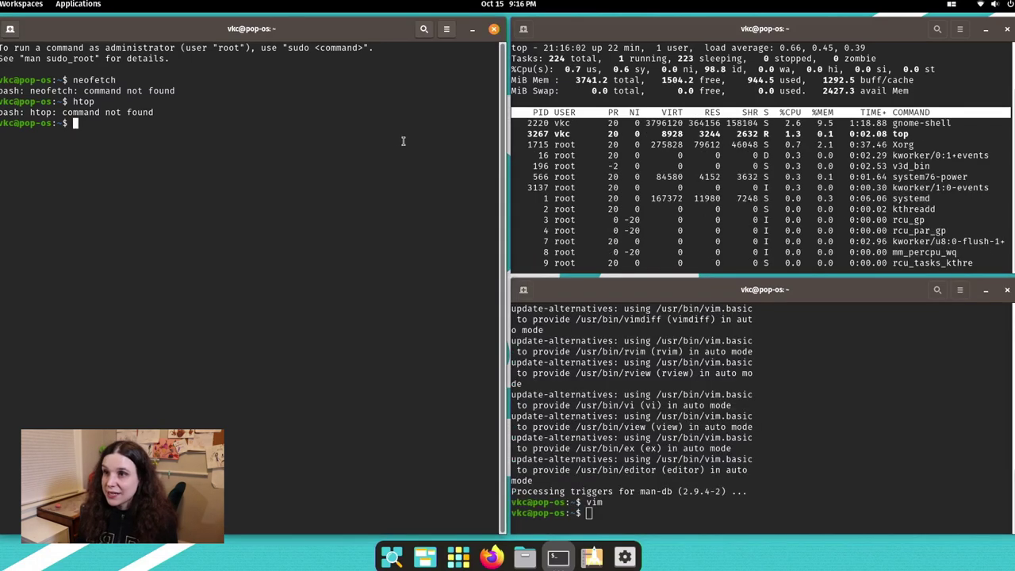
# Step: Turn the largest terminal into a window stack, add a second terminal to the stack and run vim in it
pyautogui.press('super+s')
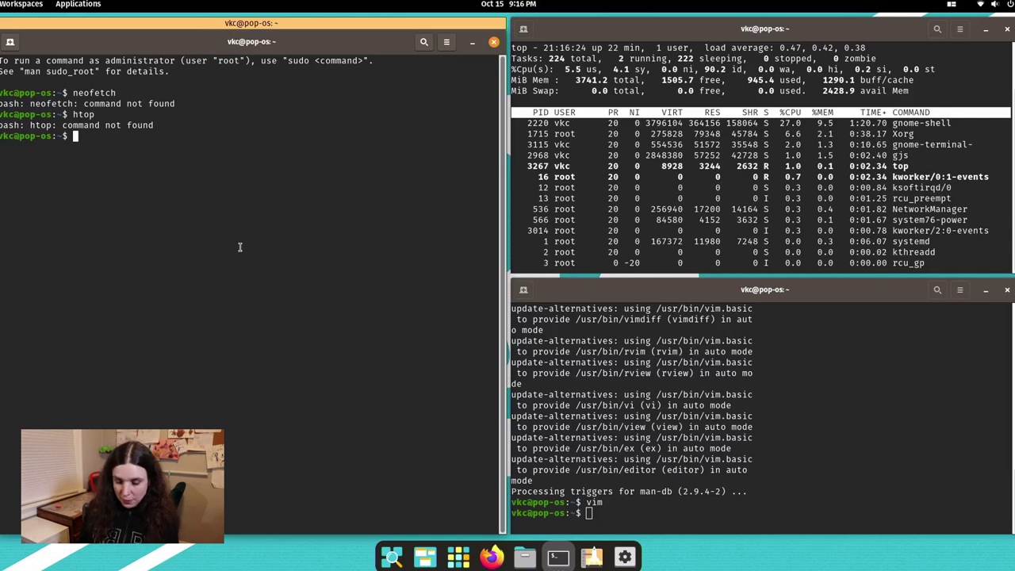
pyautogui.hotkey('ctrl', 'shift', 't')
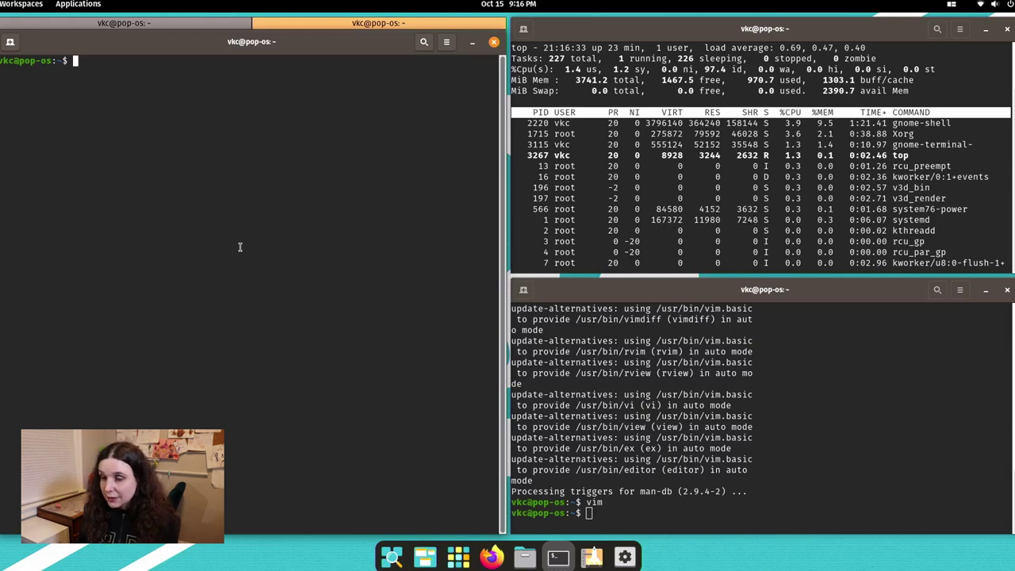
pyautogui.write('vim')
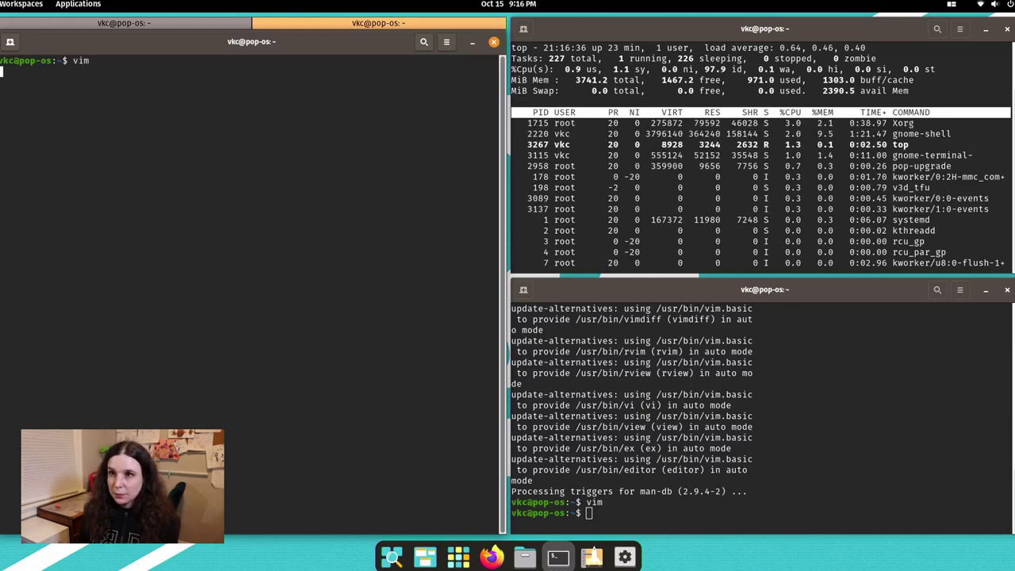
pyautogui.press('Return')
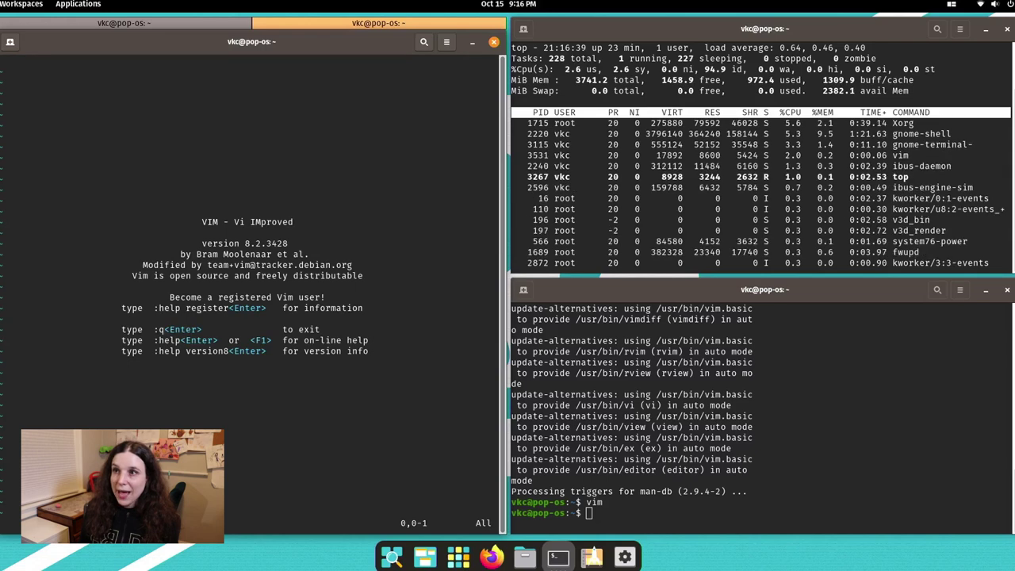
# Step: Return to the first terminal in the stack and install neofetch with sudo apt install neofetch, accepting the installation
pyautogui.hotkey('ctrl', 'pageup')
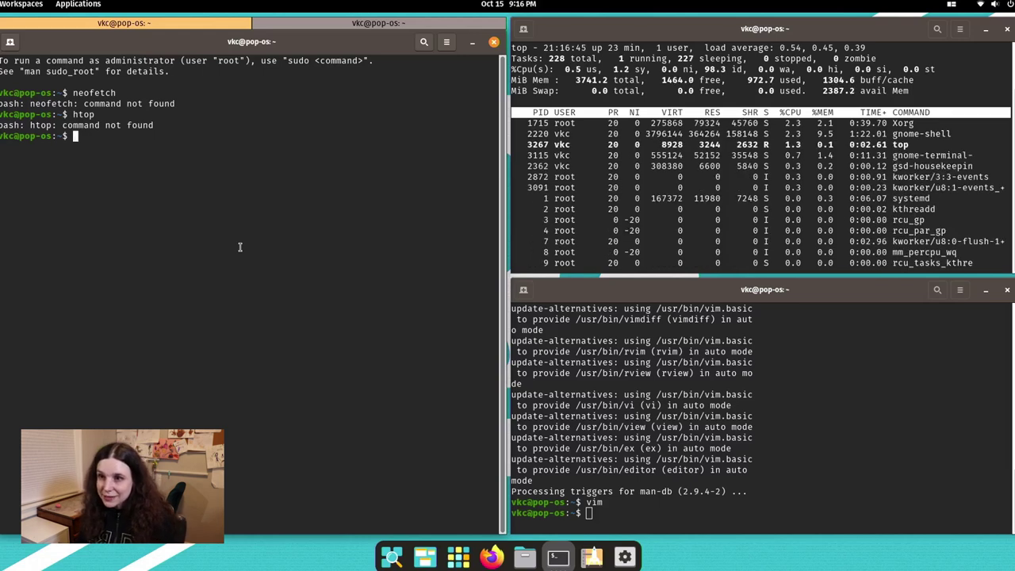
pyautogui.write('sudo apt install')
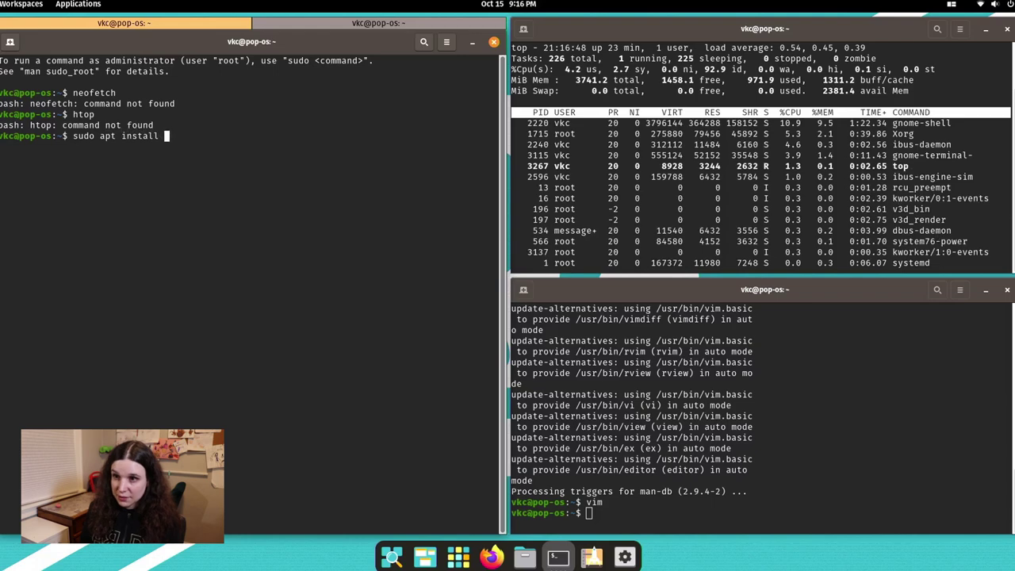
pyautogui.write(' neofetch')
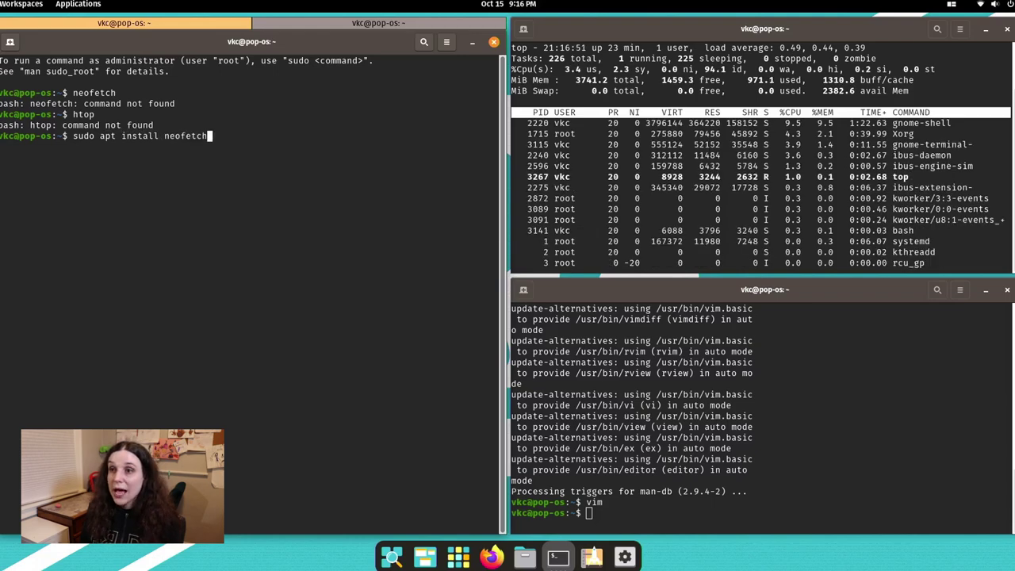
pyautogui.press('Return')
pyautogui.press('Return')
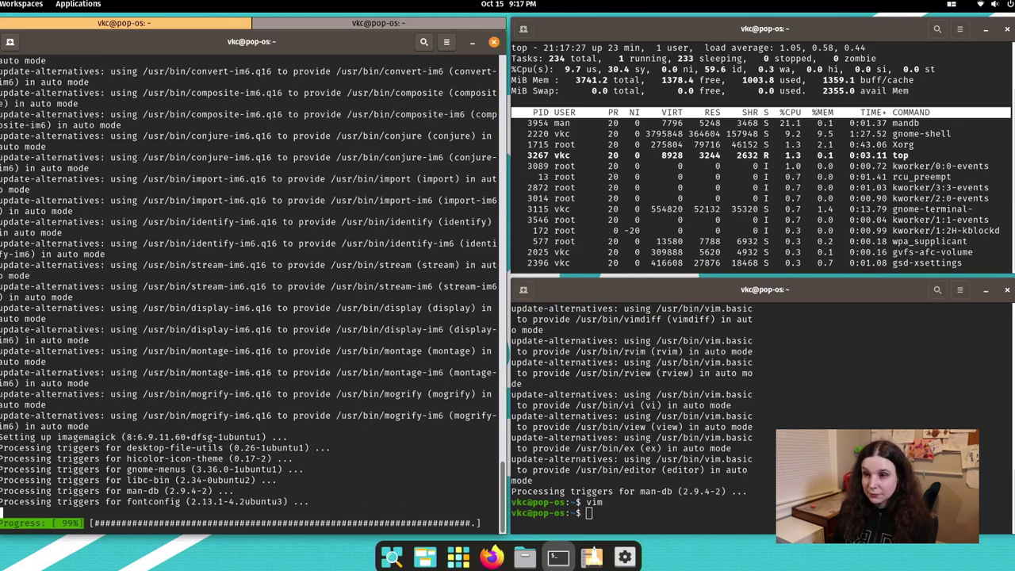
# Step: Clear the terminal and run neofetch
pyautogui.hotkey('ctrl', 'l')
pyautogui.write('ne')
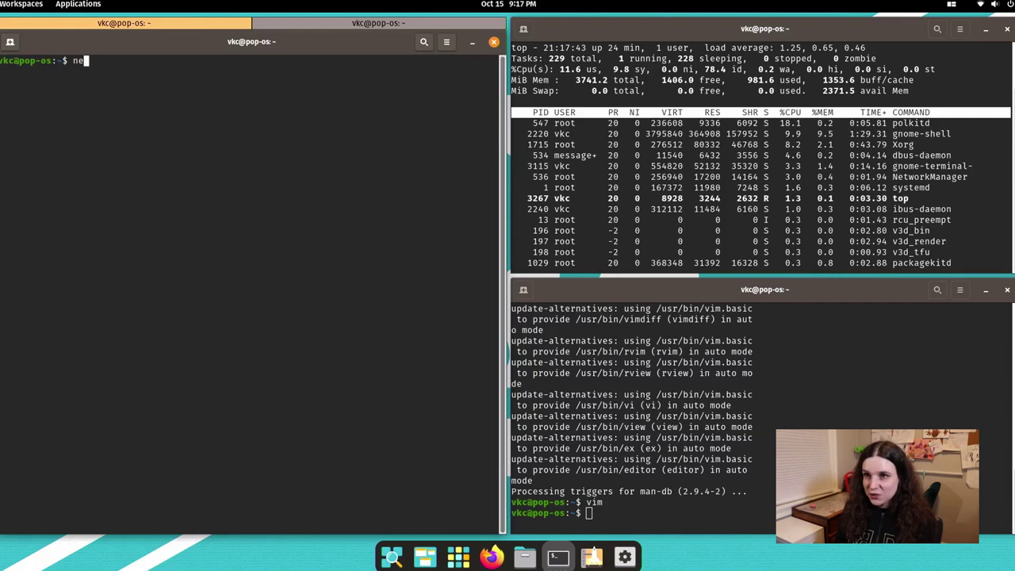
pyautogui.write('ofetch')
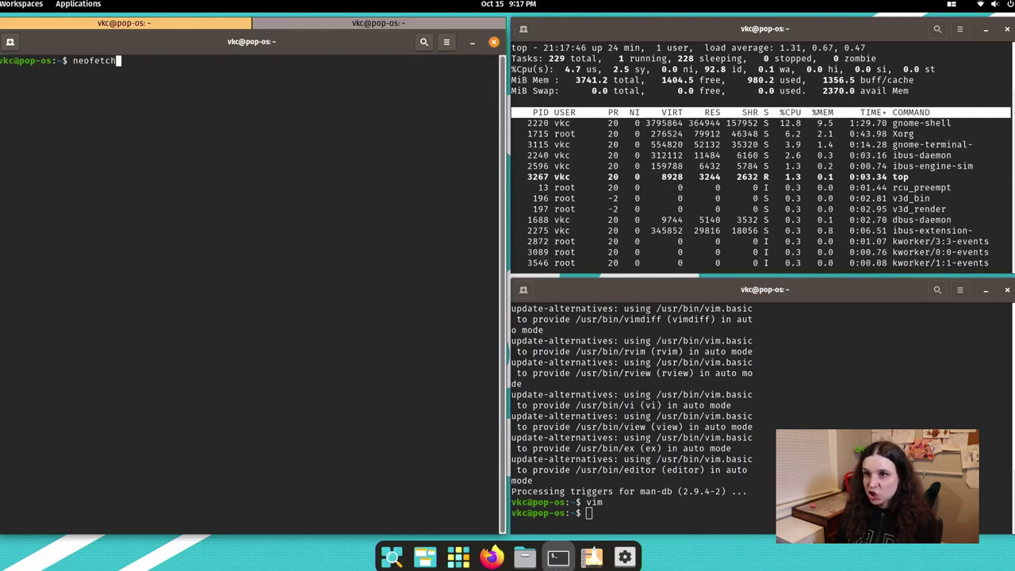
pyautogui.press('Return')
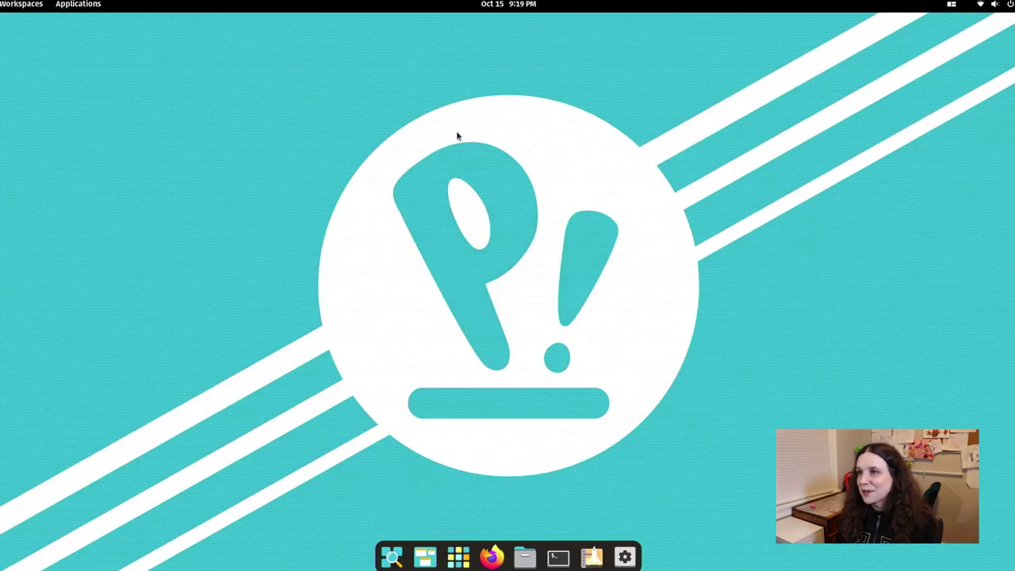
# Step: Switch up and down between the workspaces, ending on an empty one
pyautogui.press('ctrl+super+Up')
pyautogui.press('ctrl+super+Down')
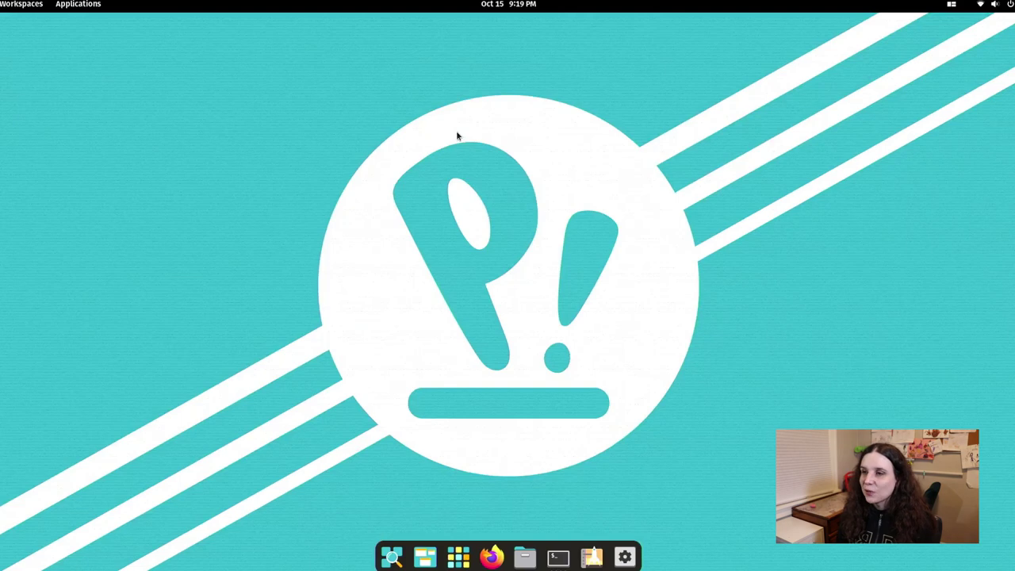
pyautogui.press('ctrl+super+Up')
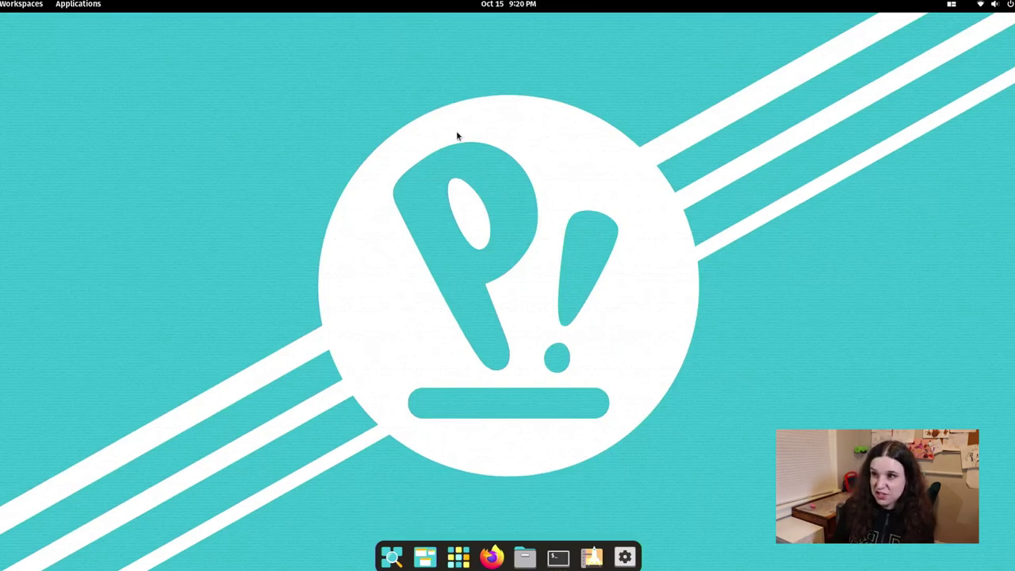
# Step: Open four tiled terminal windows on the empty workspace
pyautogui.press('super+t')
pyautogui.press('super+t')
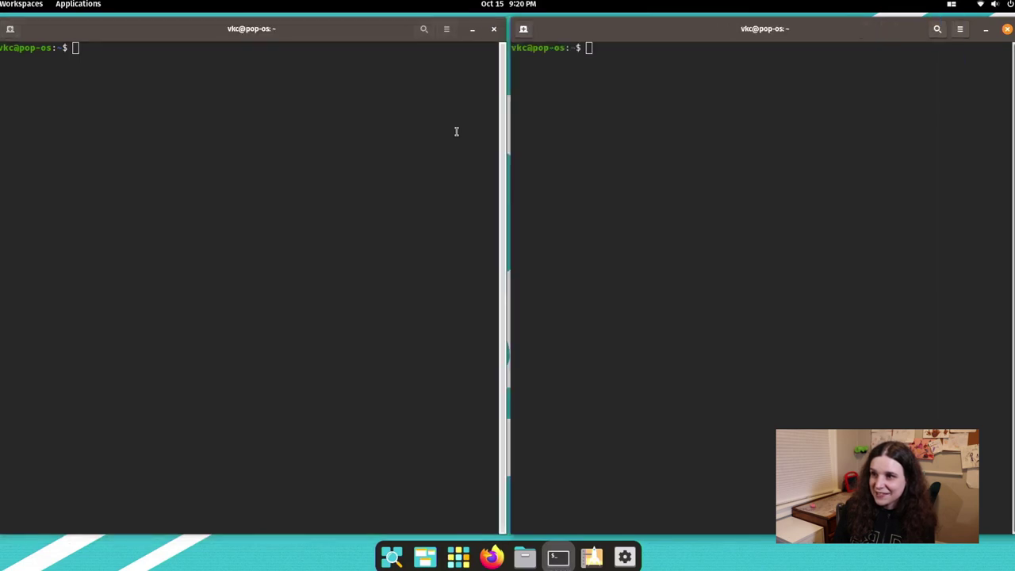
pyautogui.press('super+t')
pyautogui.press('super+t')
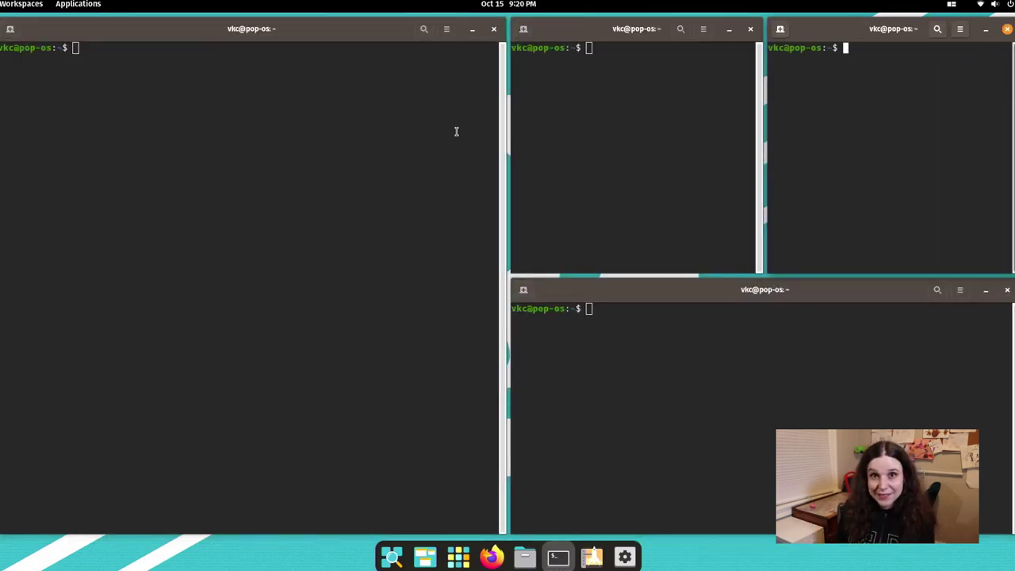
# Step: Move between the neofetch workspace and the workspaces below it, ending on the one with the four blank terminals
pyautogui.press('super+ctrl+Up')
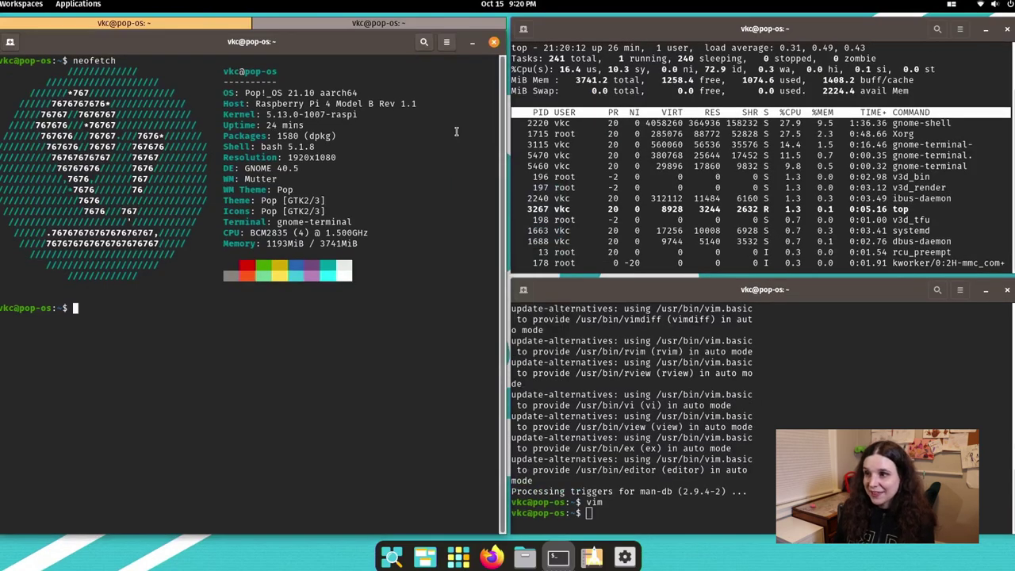
pyautogui.press('super+ctrl+Down')
pyautogui.press('super+ctrl+Down')
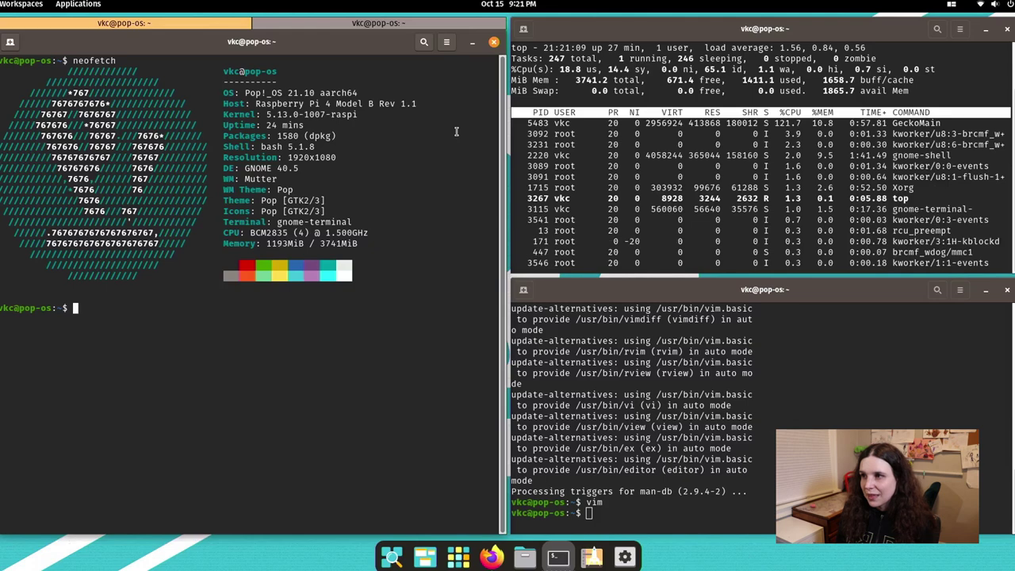
pyautogui.press('super+ctrl+Down')
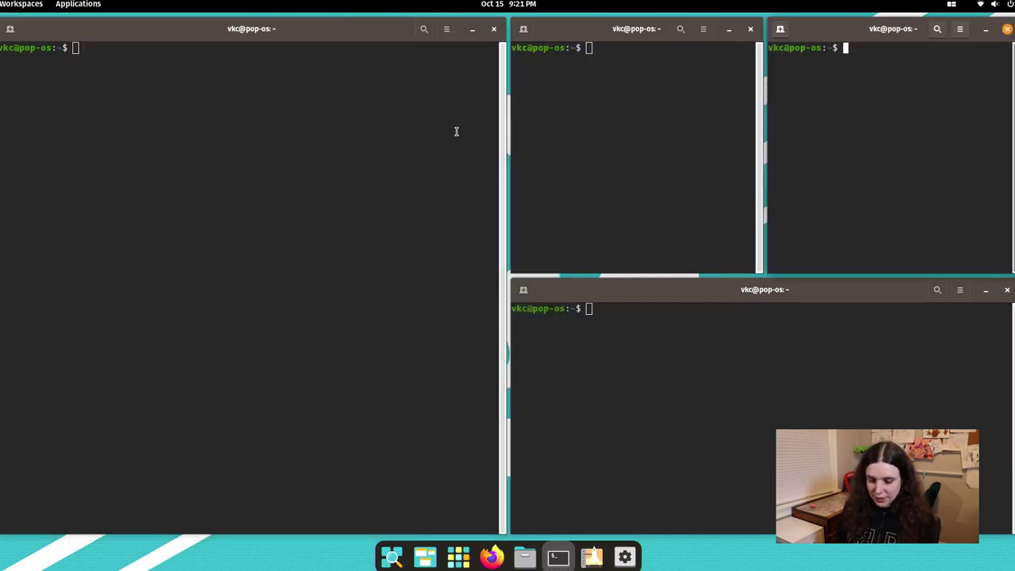
# Step: Close all four blank terminals and go up to the workspace showing neofetch and top
pyautogui.press('super+q')
pyautogui.press('super+q')
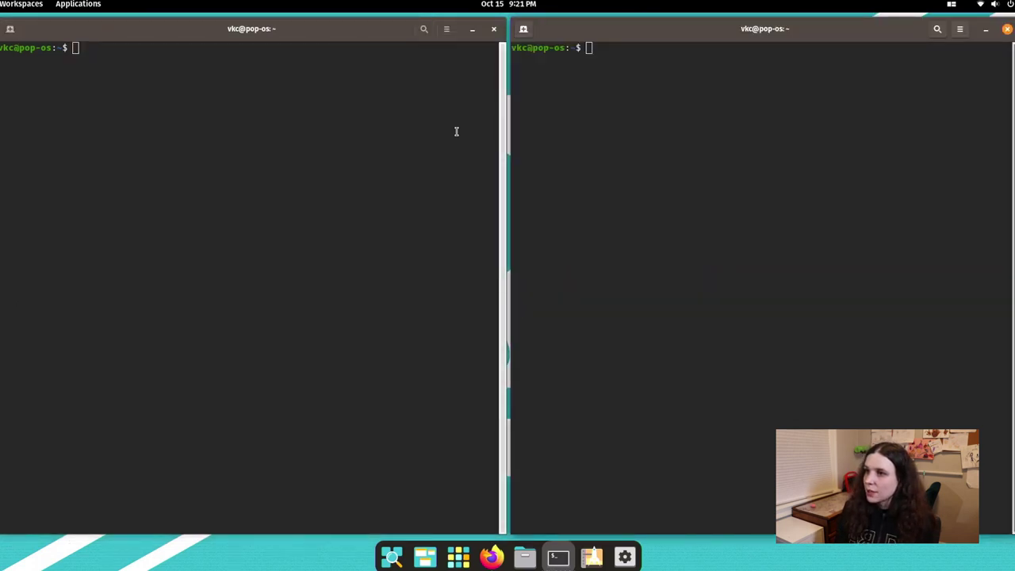
pyautogui.press('super+q')
pyautogui.press('super+q')
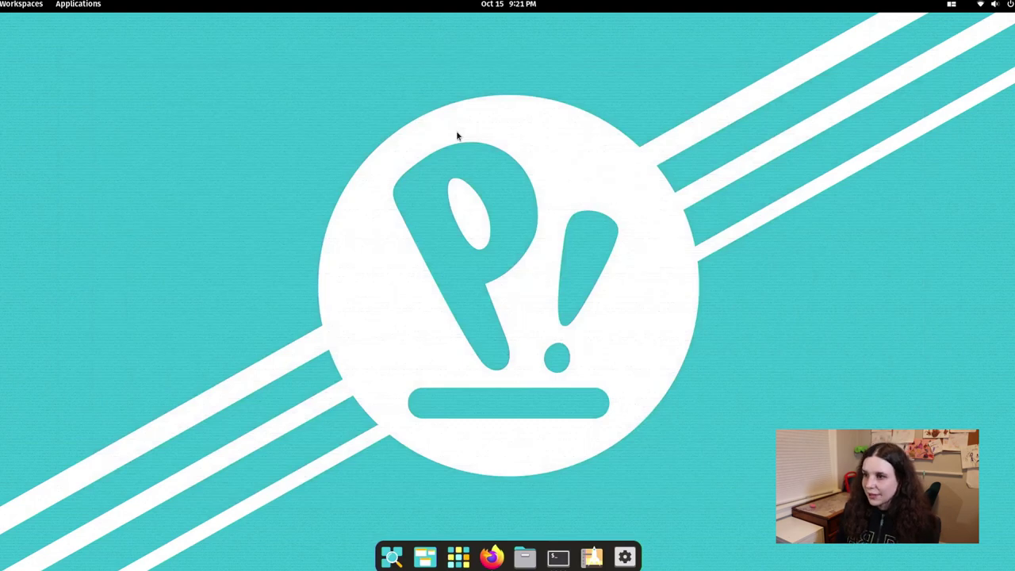
pyautogui.press('super+ctrl+Up')
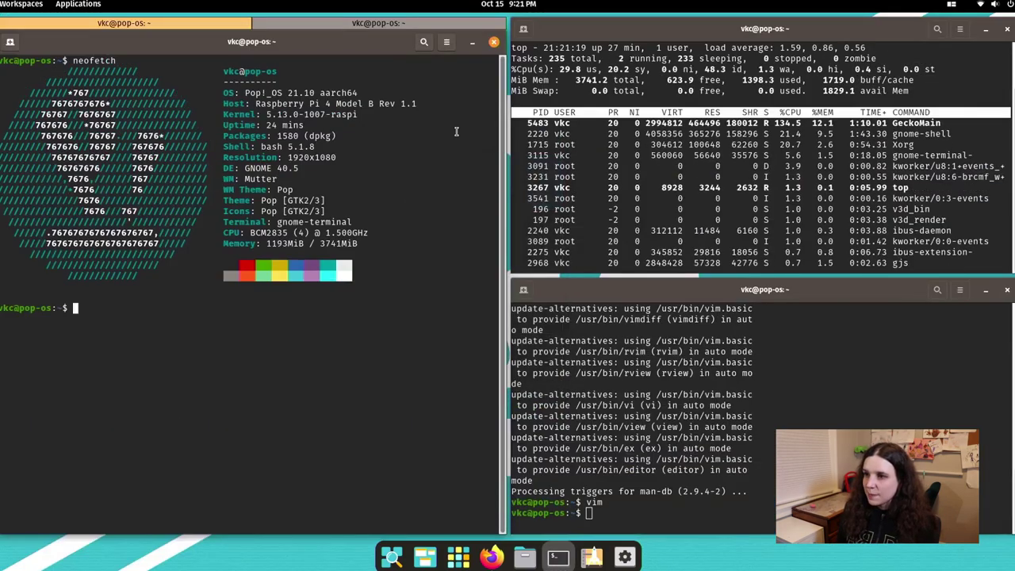
# Step: Switch to Firefox on another workspace and load youtube.com in a new tab
pyautogui.press('super+ctrl+Down')
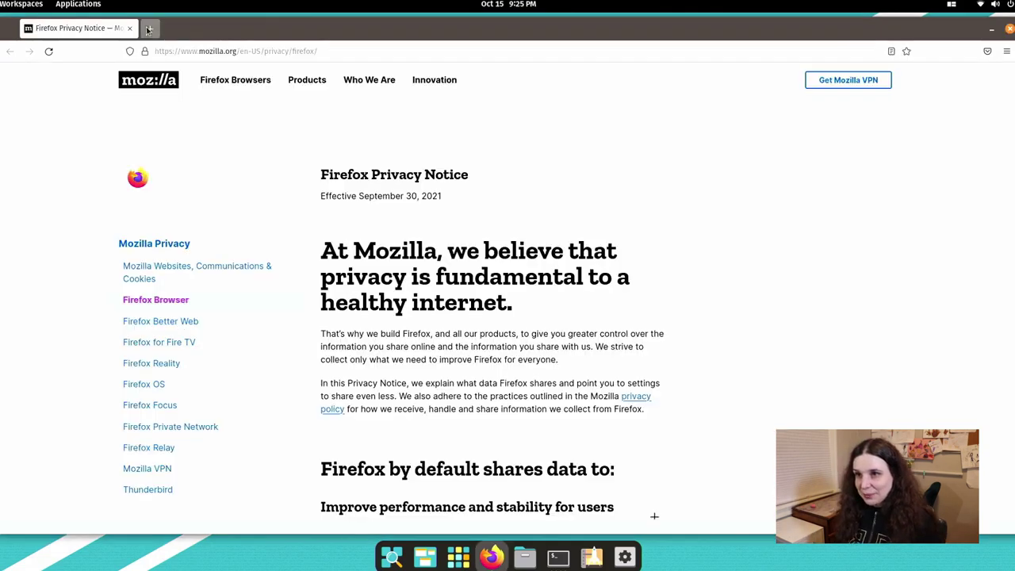
pyautogui.hotkey('ctrl', 't')
pyautogui.write('y')
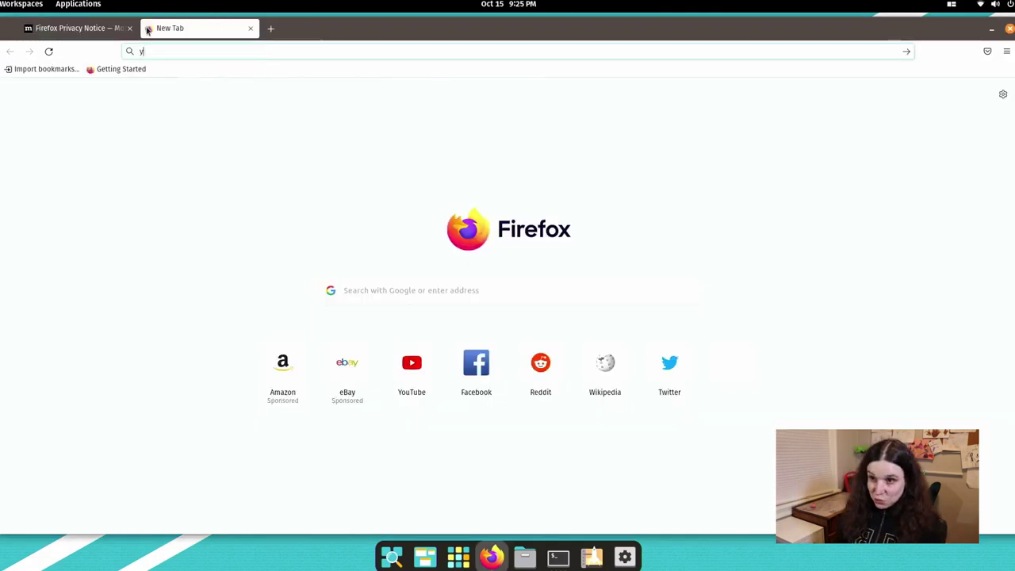
pyautogui.write('outube.com')
pyautogui.press('Return')
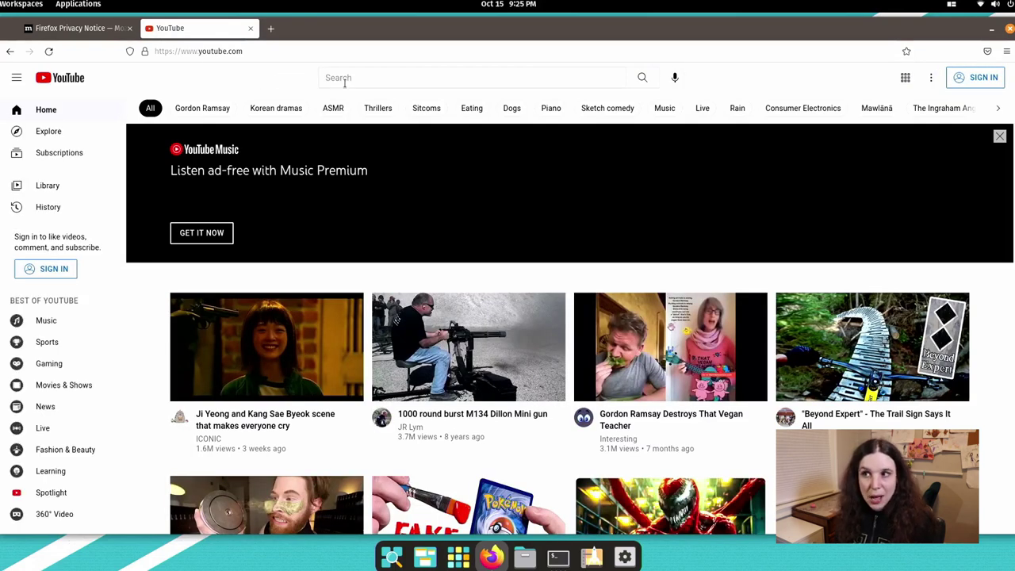
# Step: Search YouTube for "Veronica Explains megarace" and play the "MegaRace on Lutris" video
pyautogui.click(344, 81)
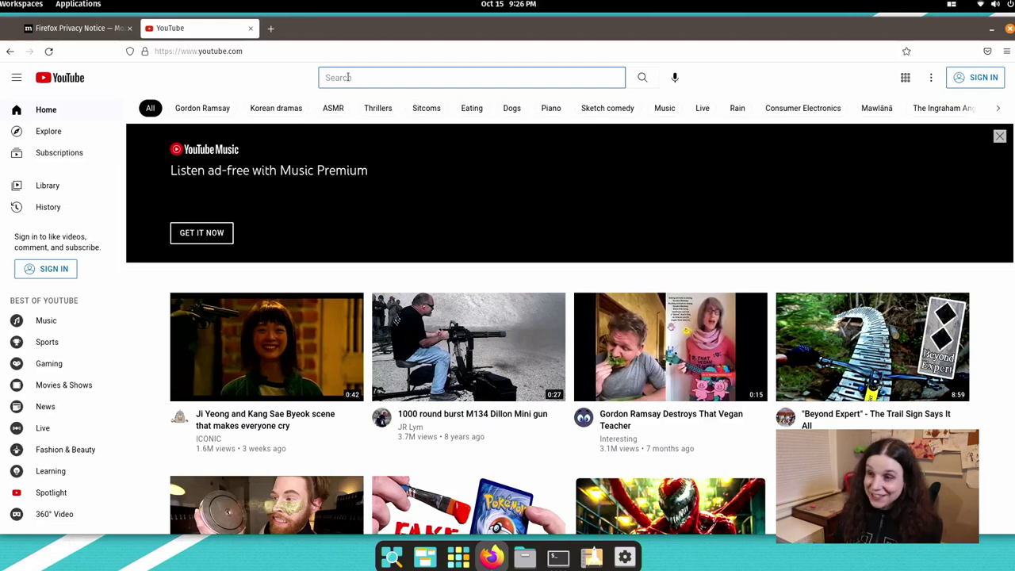
pyautogui.write('Veronica Explains megarace')
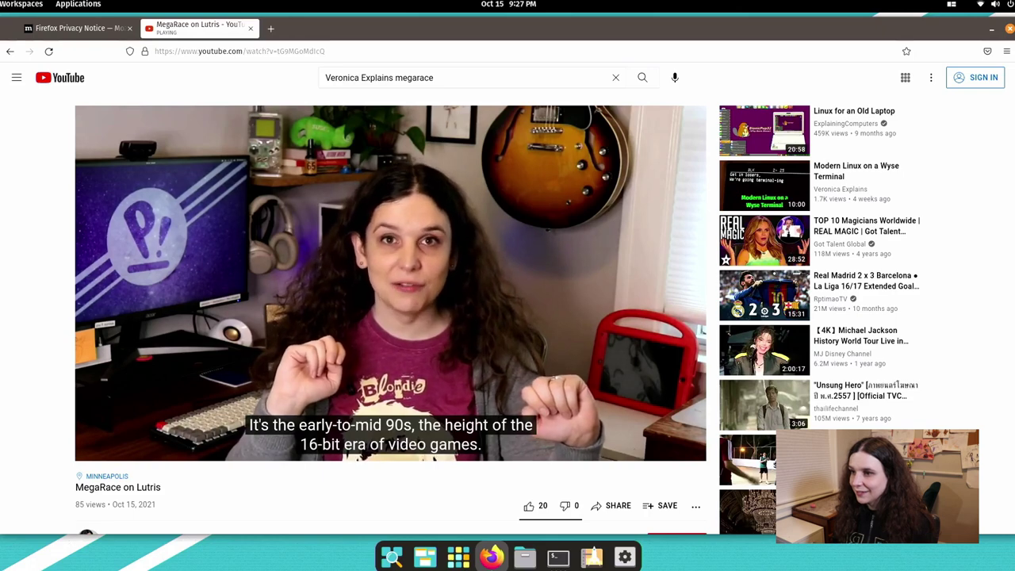
# Step: Play the MegaRace video full screen at 1080p quality and close Firefox when done
pyautogui.click(608, 448)
pyautogui.click(652, 413)
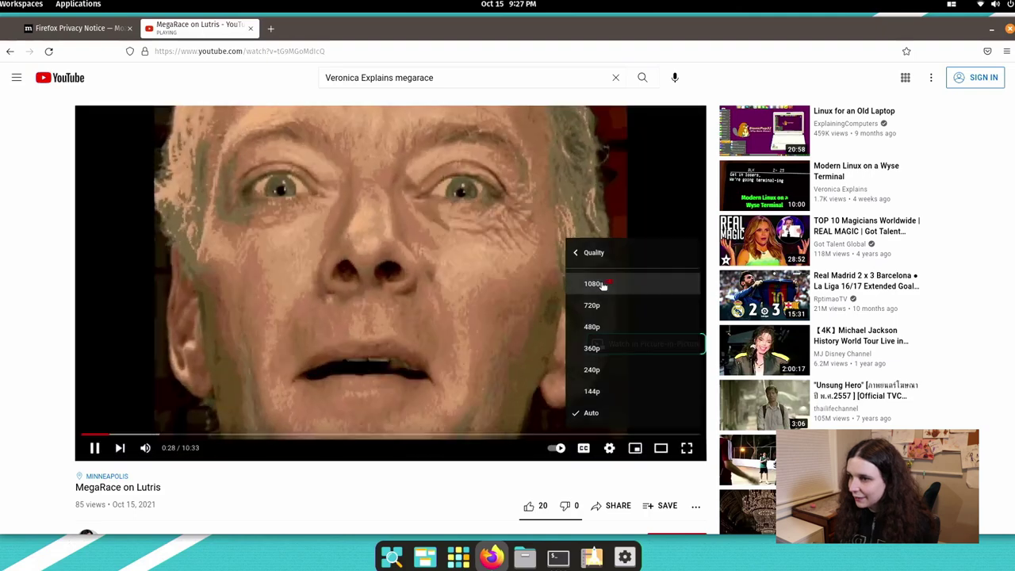
pyautogui.click(601, 284)
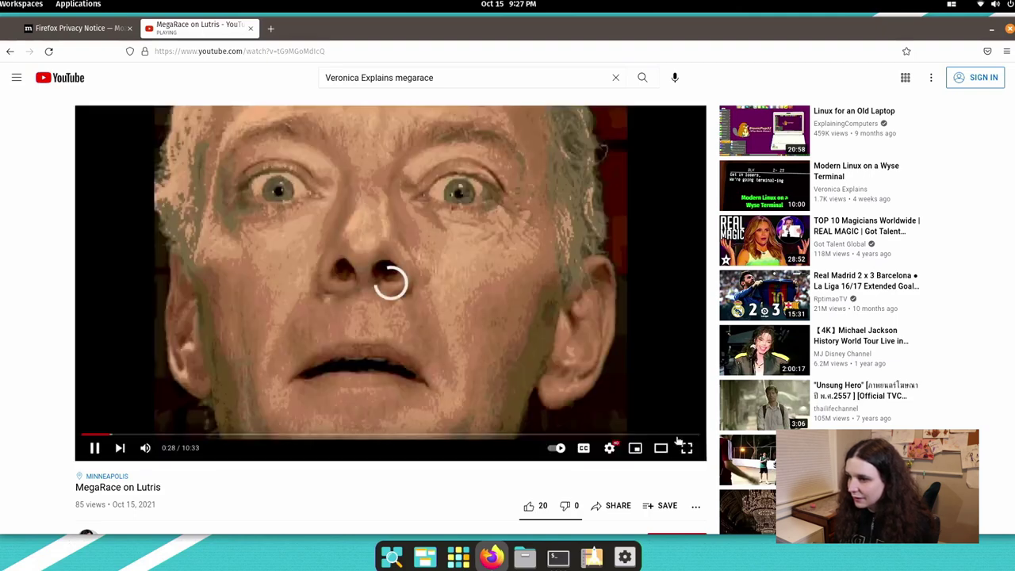
pyautogui.click(686, 448)
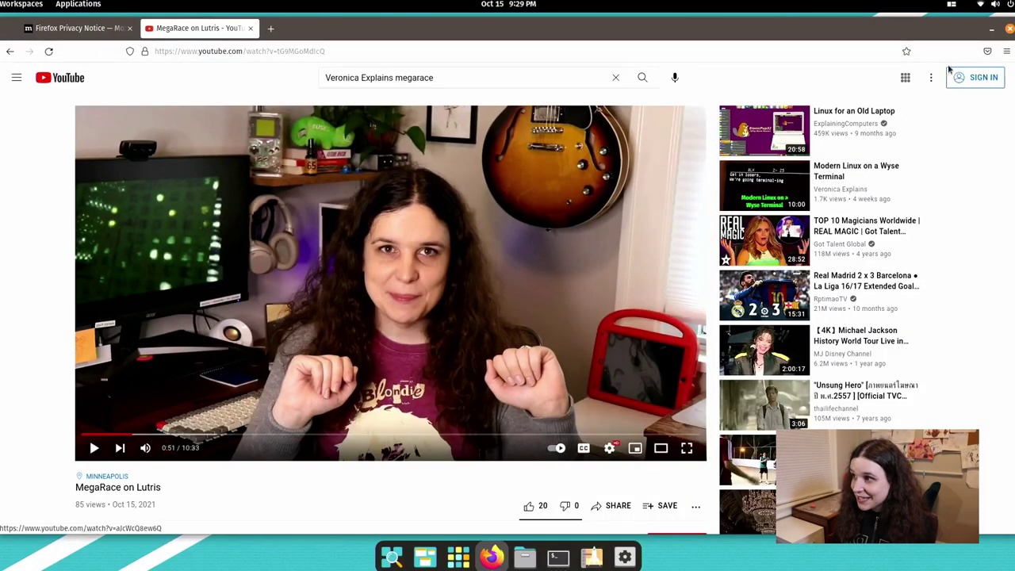
pyautogui.click(1009, 28)
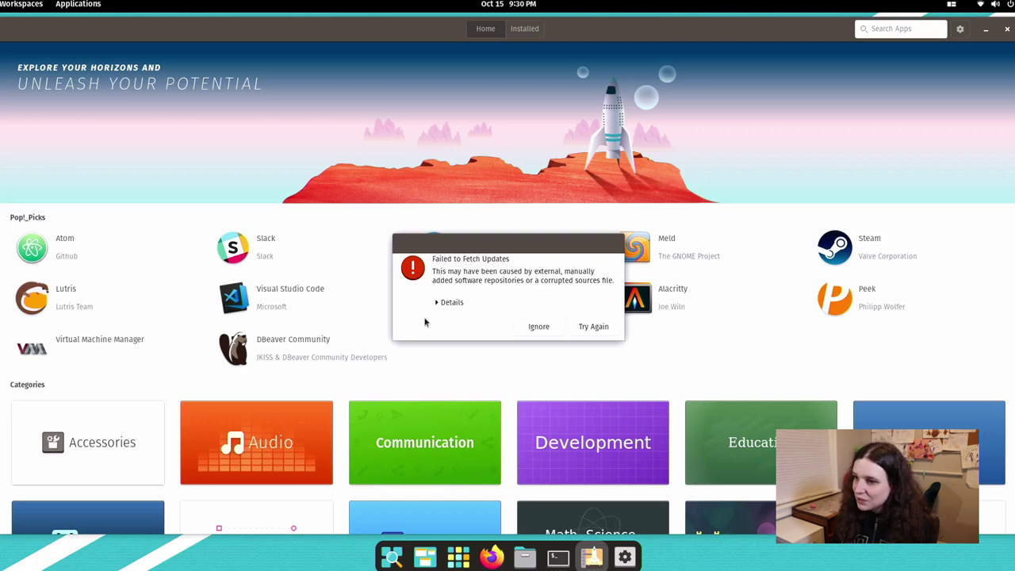
# Step: In Pop!_Shop, expand the details of the failed update fetch, retry it twice and ignore the error
pyautogui.click(449, 302)
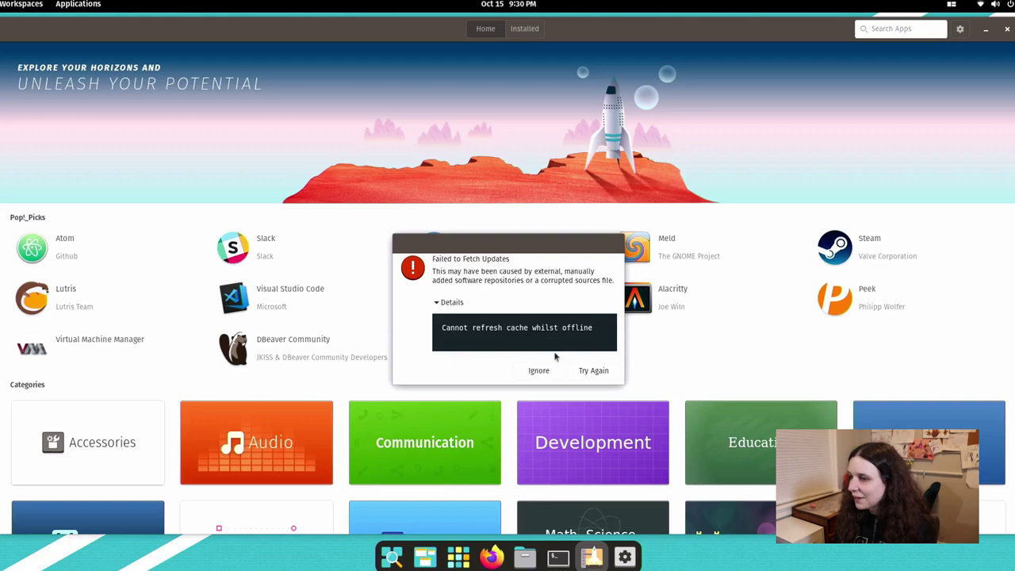
pyautogui.click(587, 371)
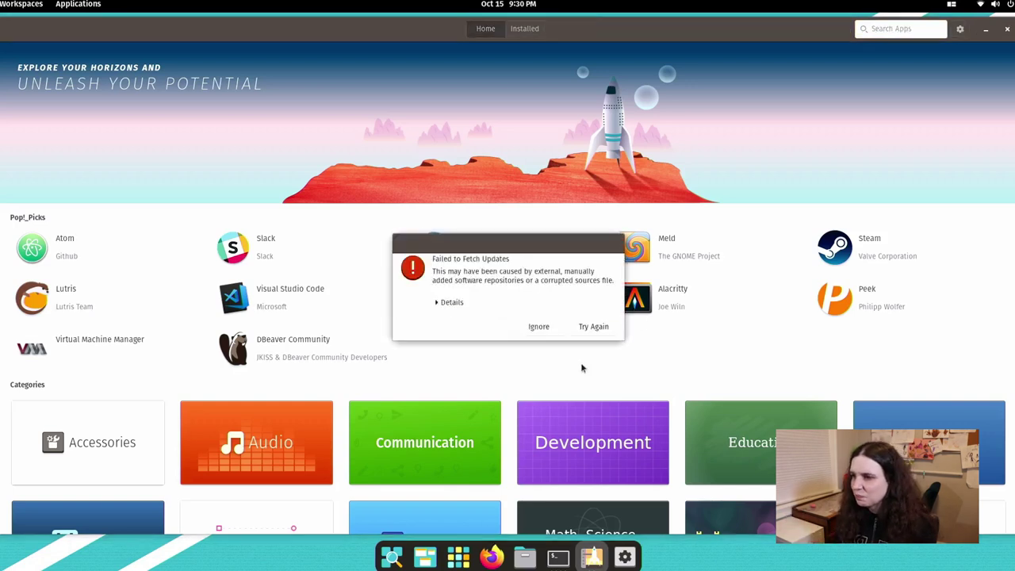
pyautogui.click(463, 304)
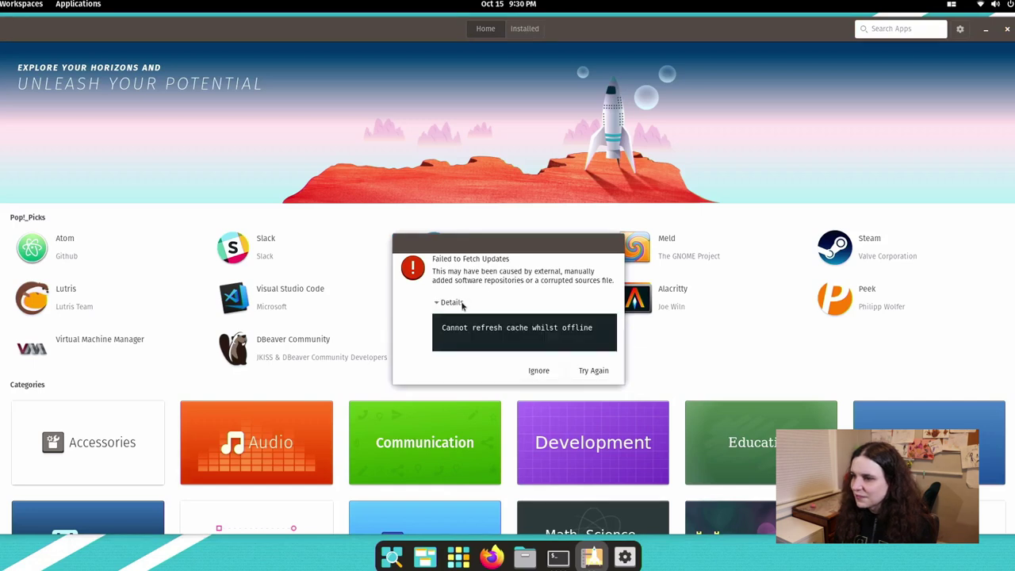
pyautogui.click(584, 370)
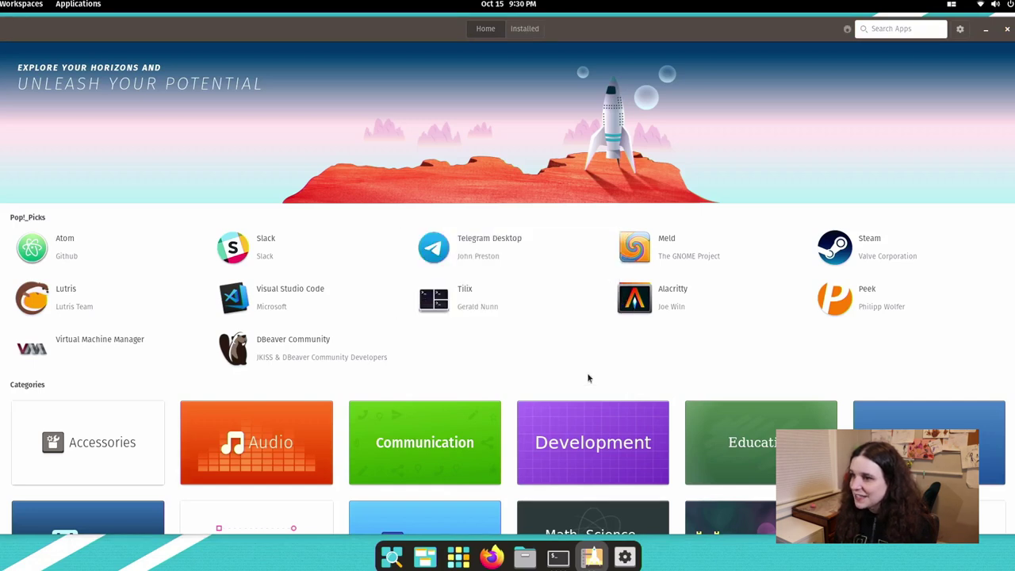
pyautogui.click(538, 326)
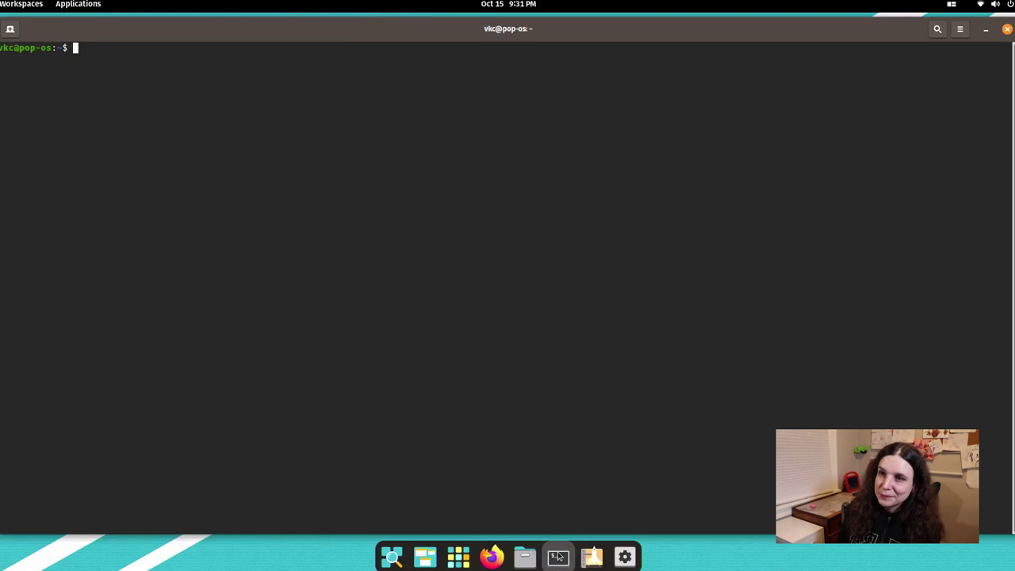
# Step: Run "sudo apt update" in the terminal, authenticate with the account password, and close the terminal
pyautogui.write('sudo apt ')
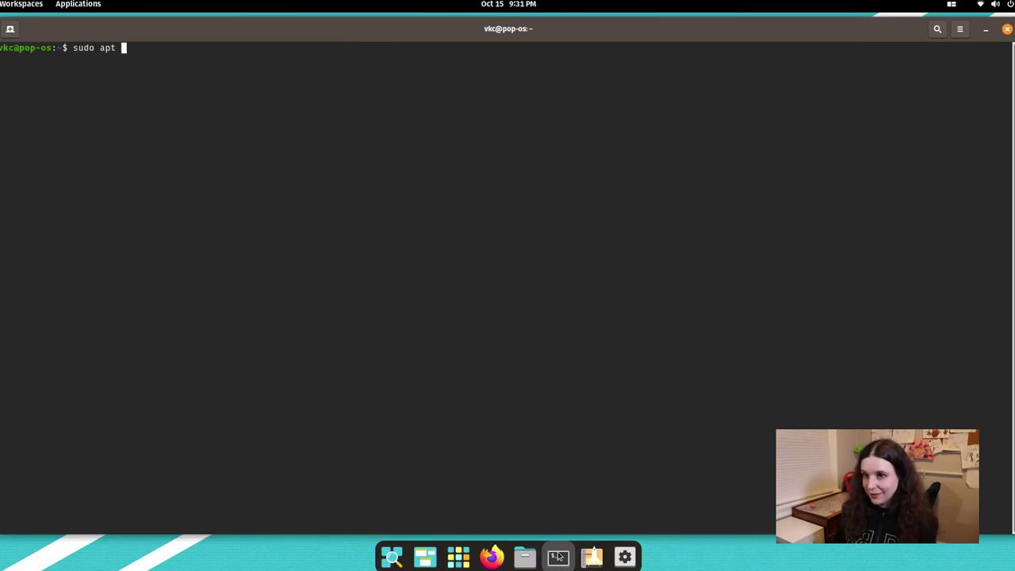
pyautogui.write('update')
pyautogui.press('Return')
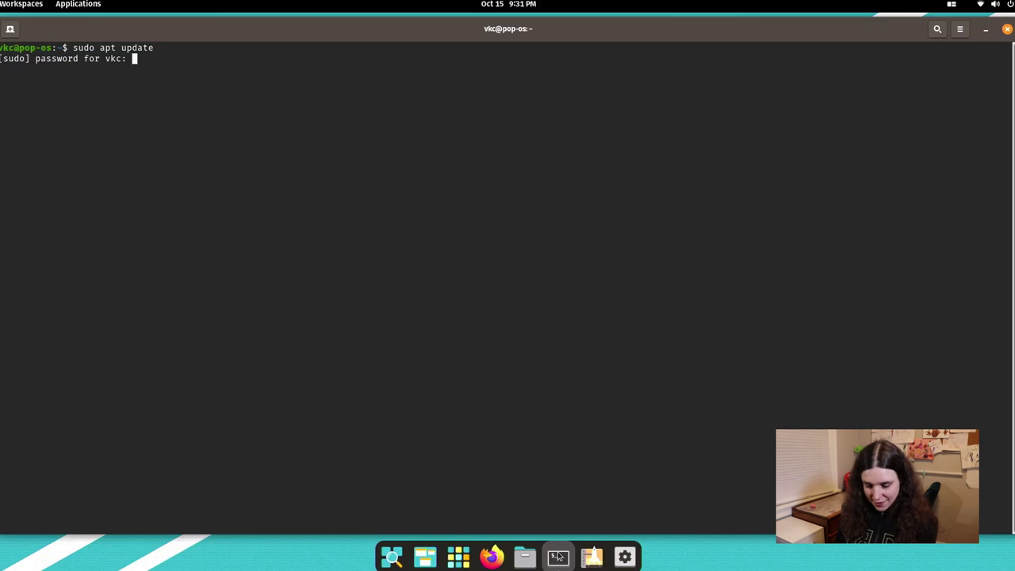
pyautogui.press('Return')
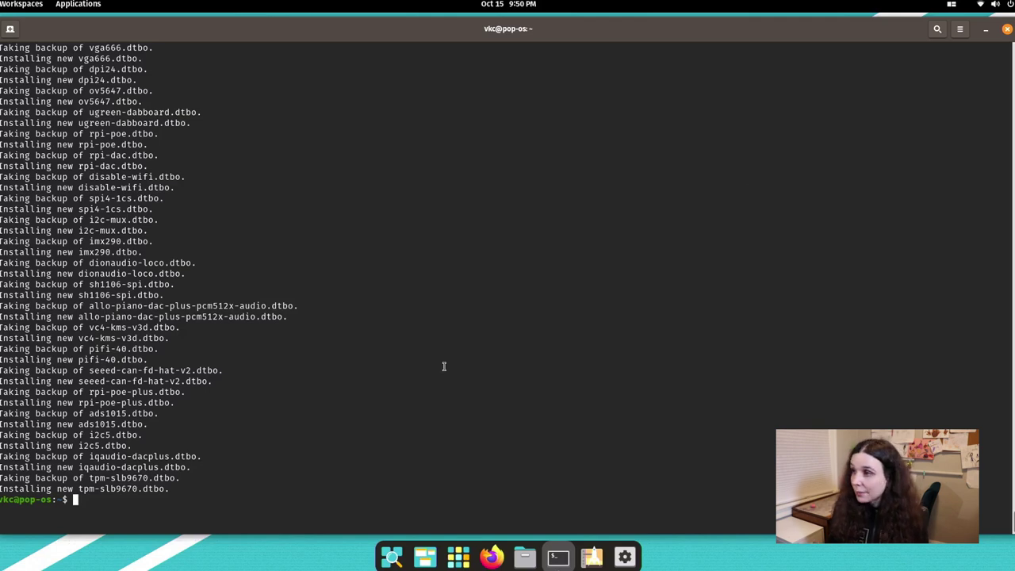
pyautogui.click(1005, 28)
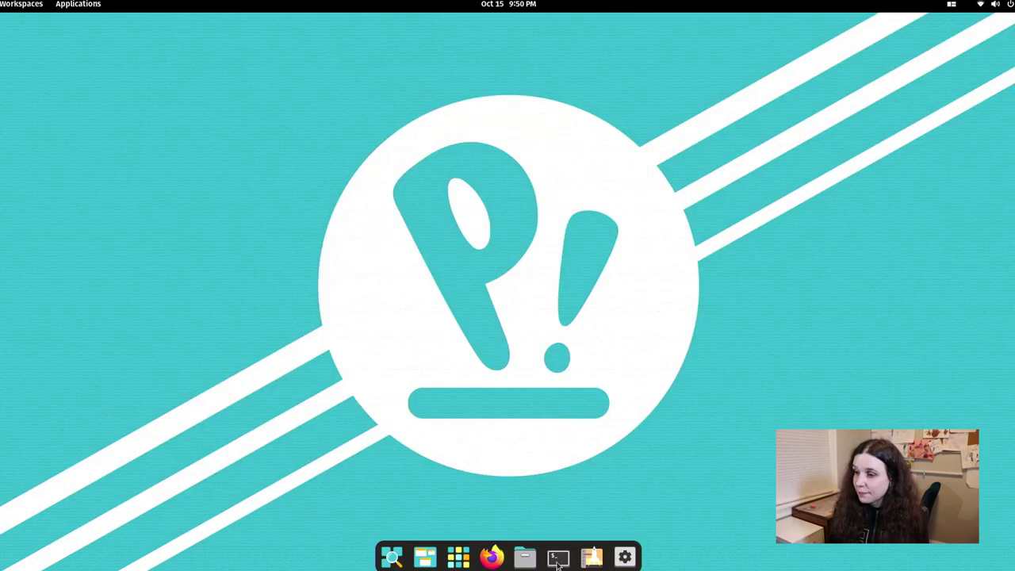
# Step: Switch to Pop!_Shop, ignore the update fetch error, and try to install the Ubuntu (deb) version of Meld
pyautogui.click(587, 555)
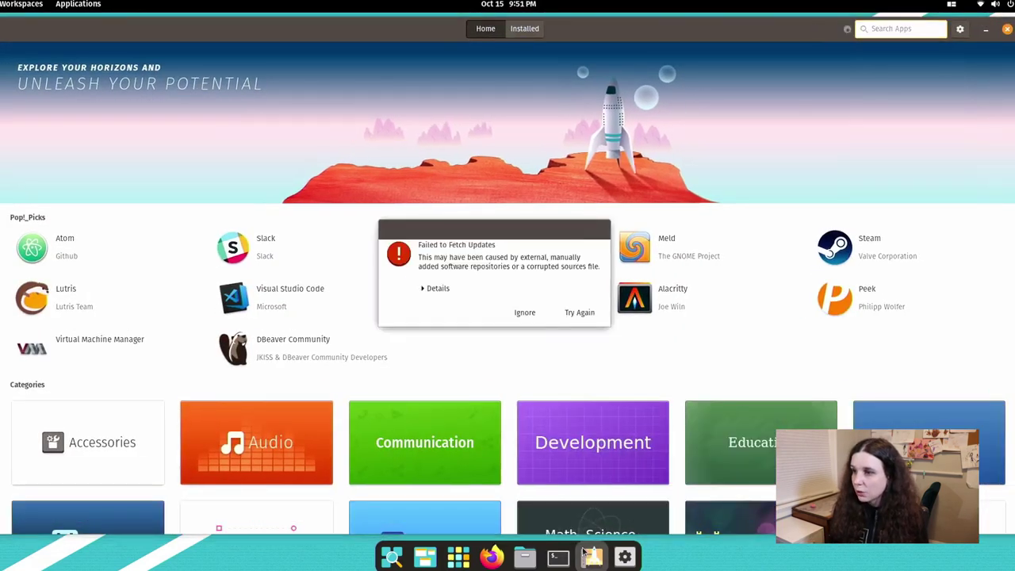
pyautogui.click(523, 313)
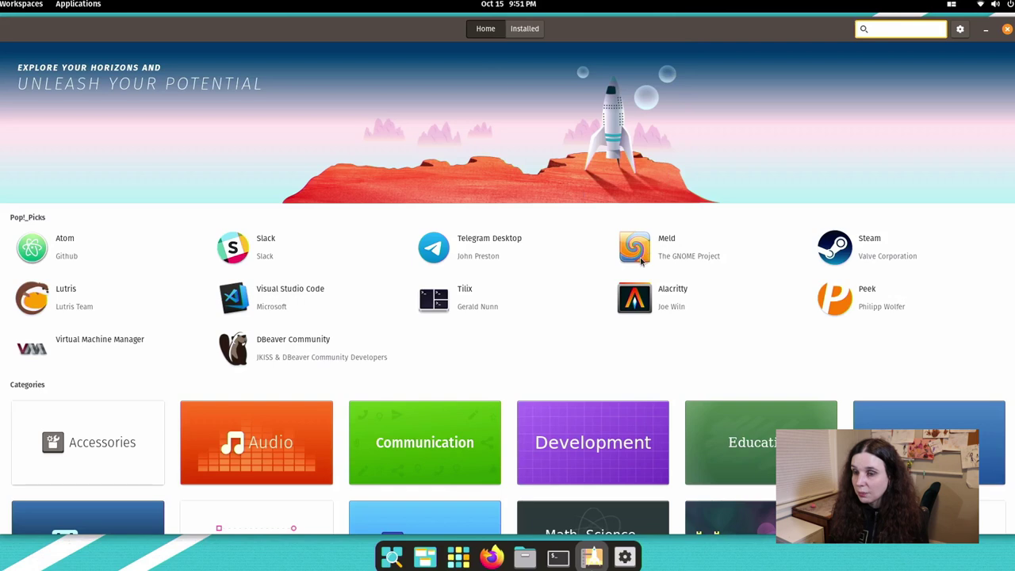
pyautogui.click(640, 261)
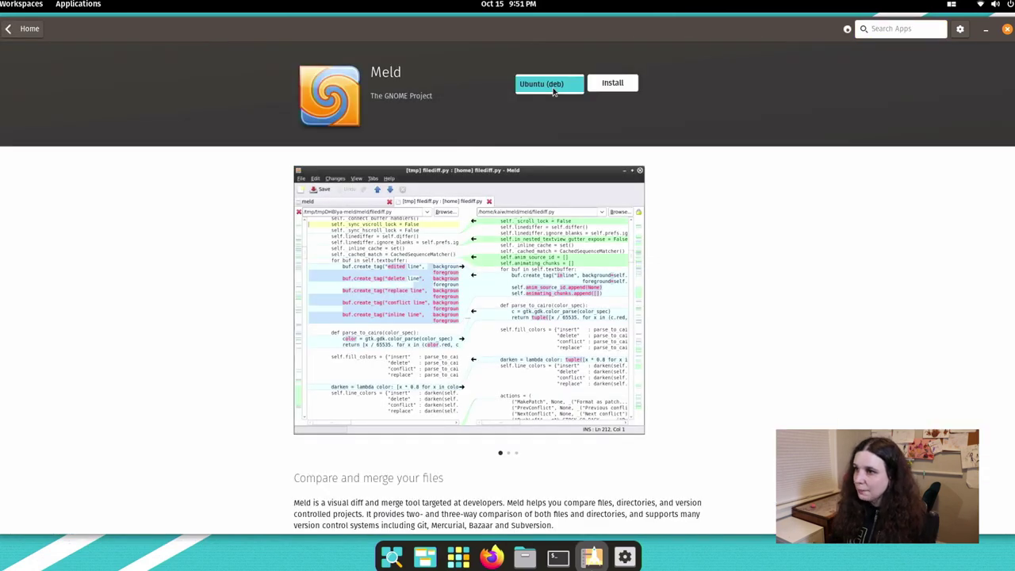
pyautogui.click(607, 89)
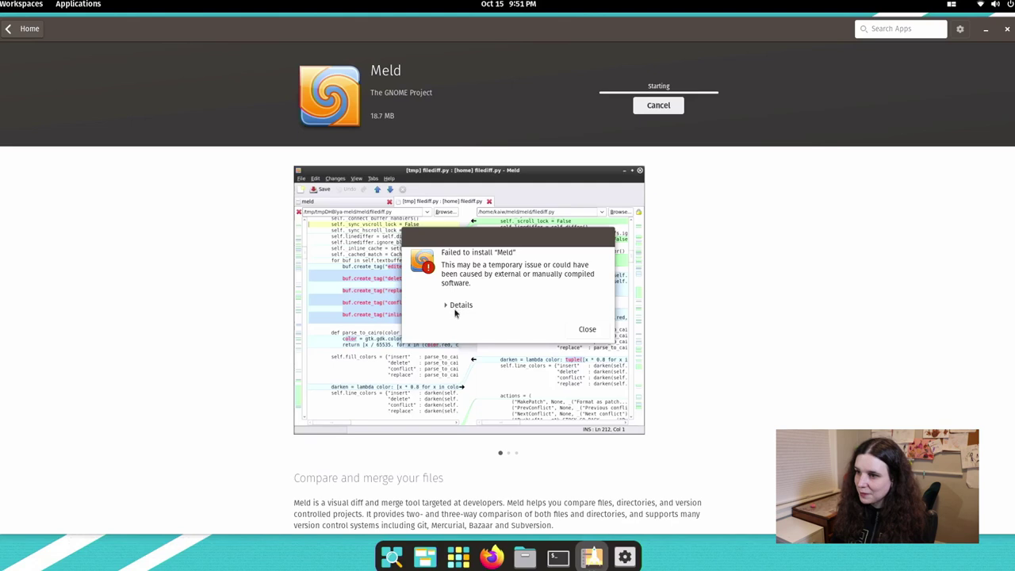
pyautogui.click(455, 305)
pyautogui.click(584, 369)
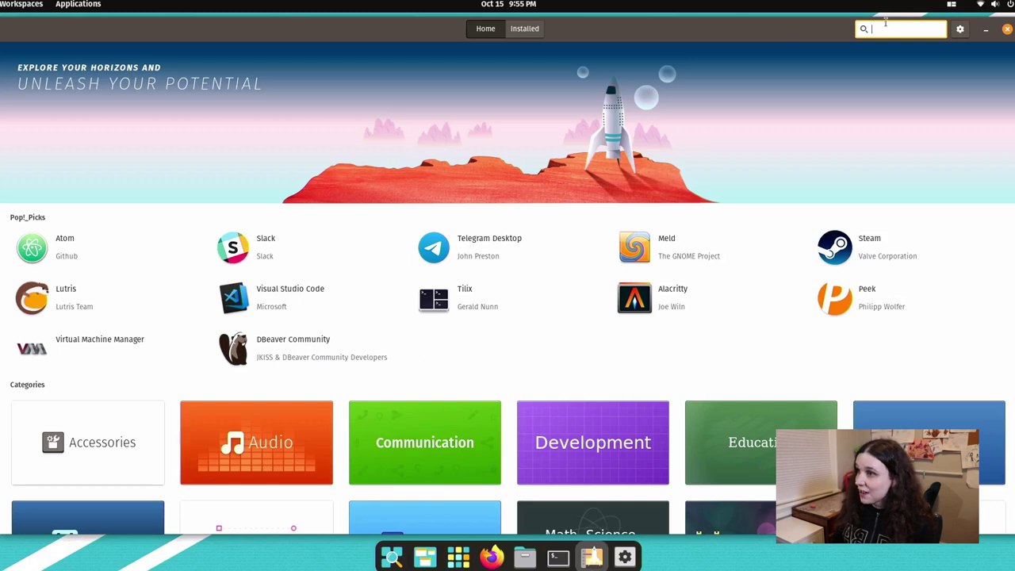
# Step: Search the shop for "inksc" and try to install Inkscape from the flathub (flatpak) source
pyautogui.write('ink')
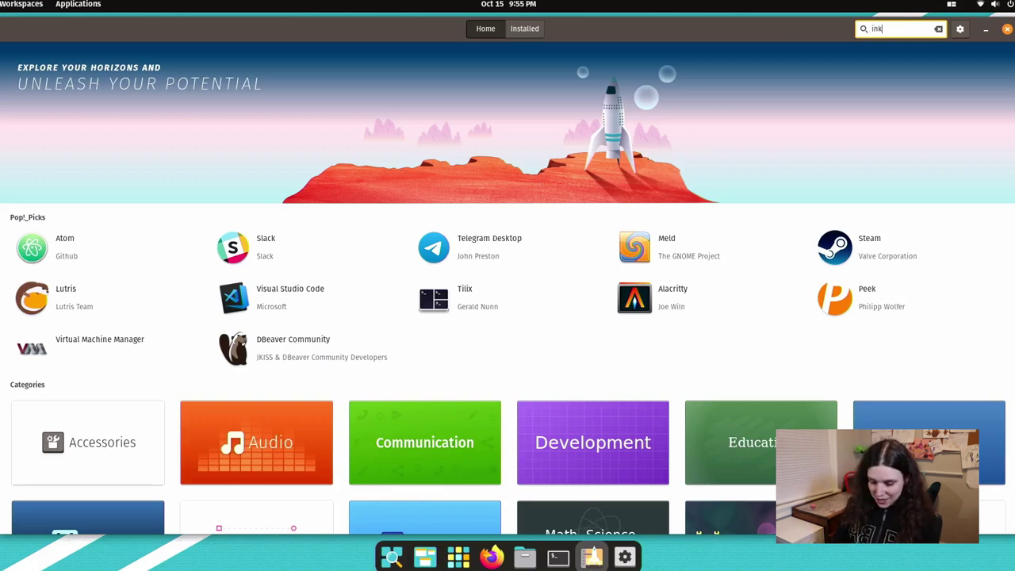
pyautogui.write('sc')
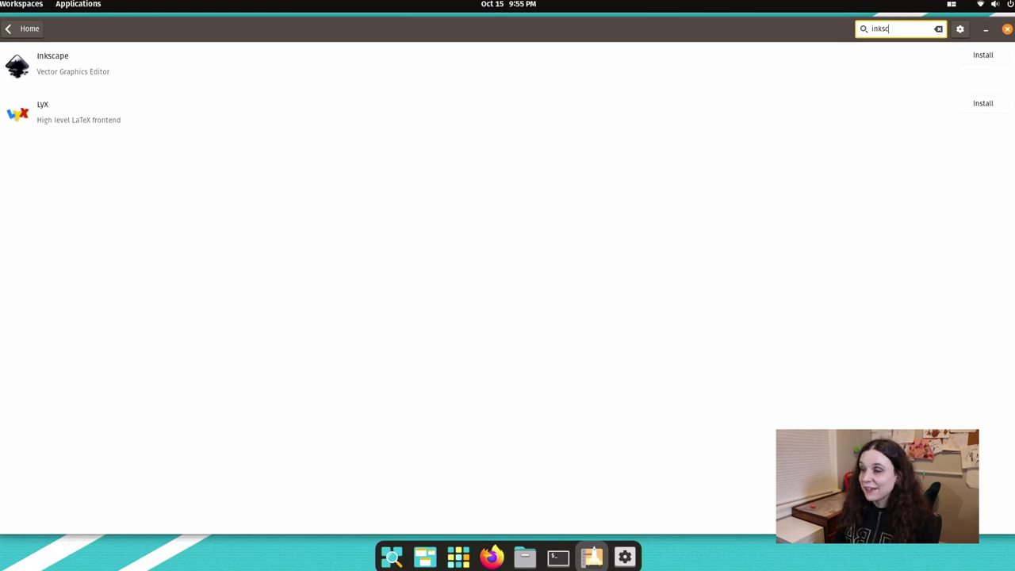
pyautogui.click(79, 69)
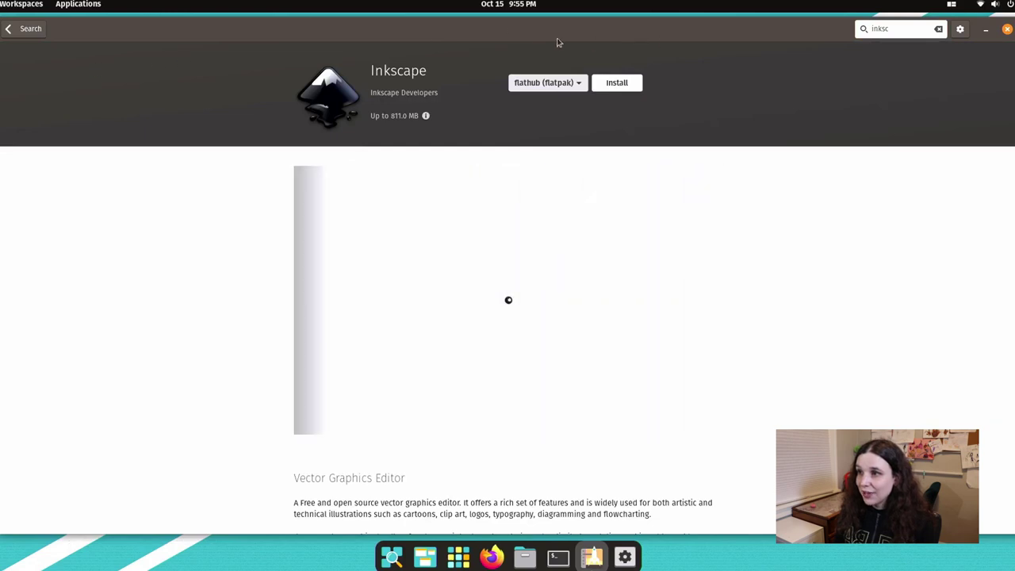
pyautogui.click(522, 88)
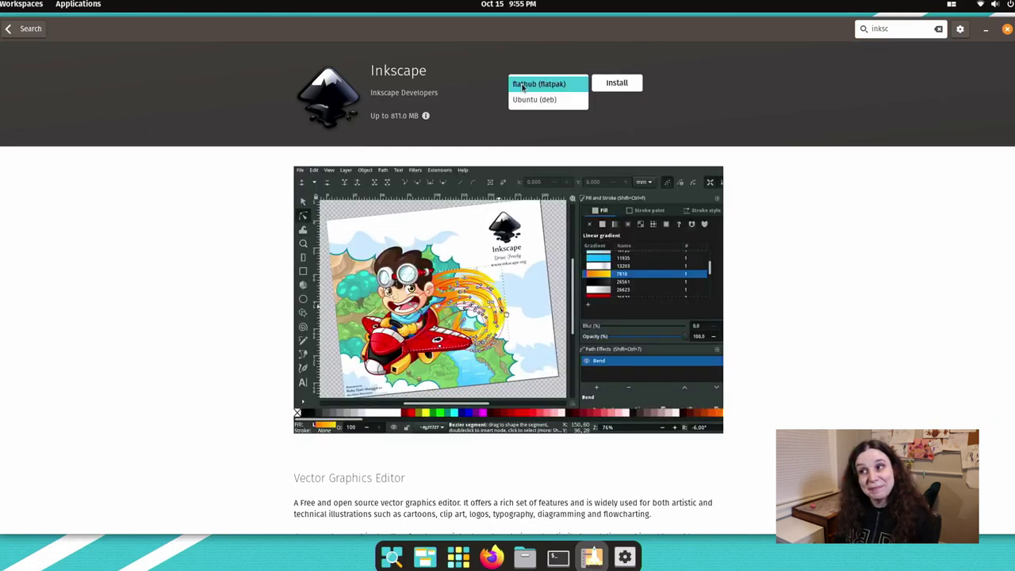
pyautogui.click(522, 86)
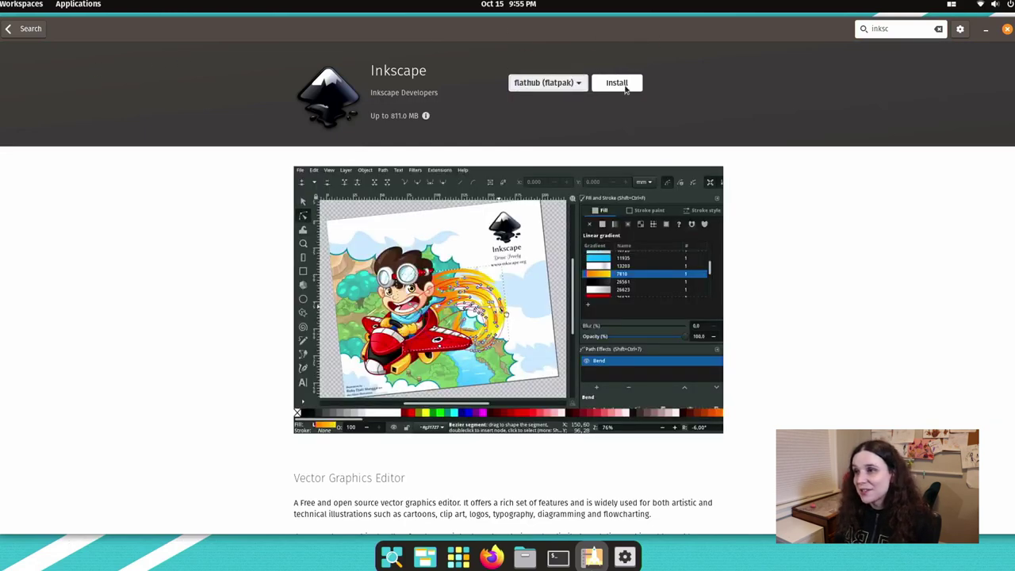
pyautogui.click(625, 87)
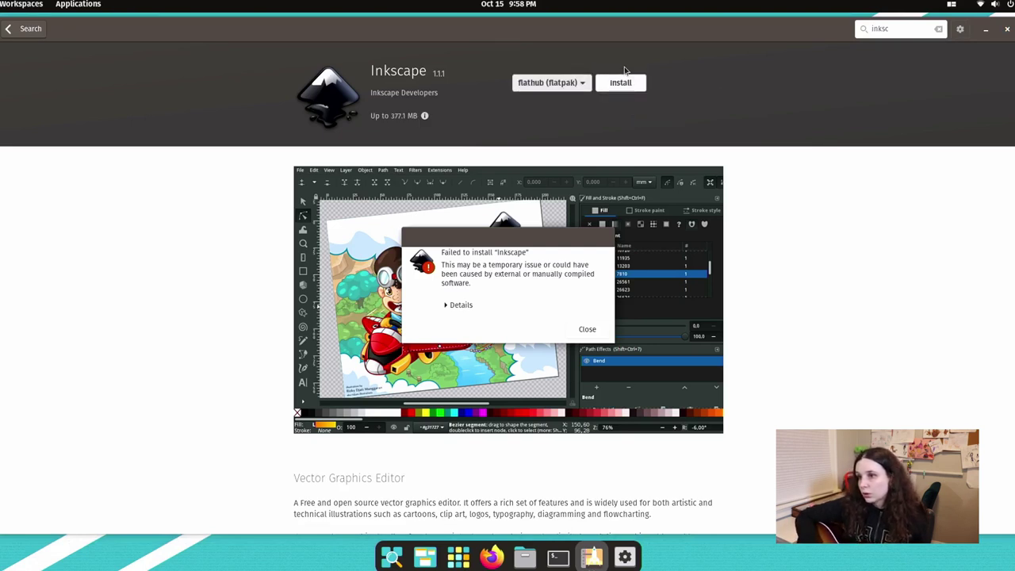
# Step: Expand the Inkscape installation error's details, read through the full message, and dismiss the error
pyautogui.click(458, 304)
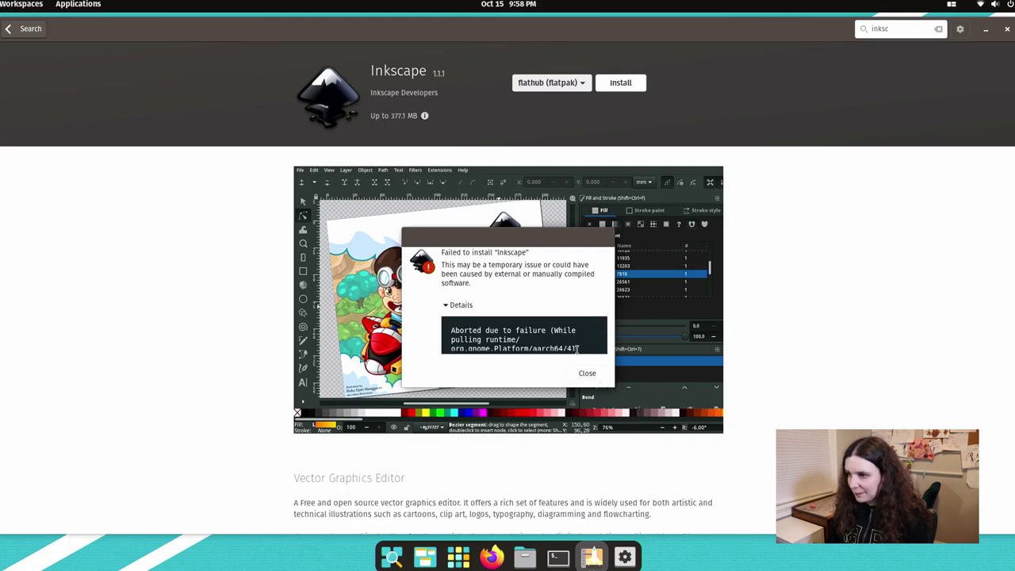
pyautogui.moveTo(563, 334)
pyautogui.mouseDown()
pyautogui.moveTo(565, 348)
pyautogui.moveTo(560, 336)
pyautogui.mouseUp()
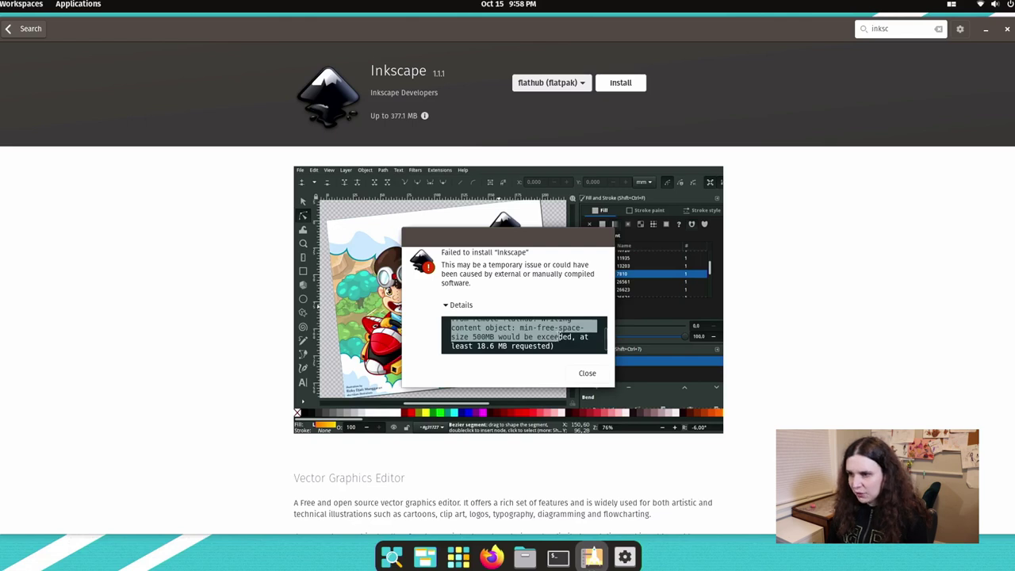
pyautogui.moveTo(559, 339); pyautogui.dragTo(559, 348)
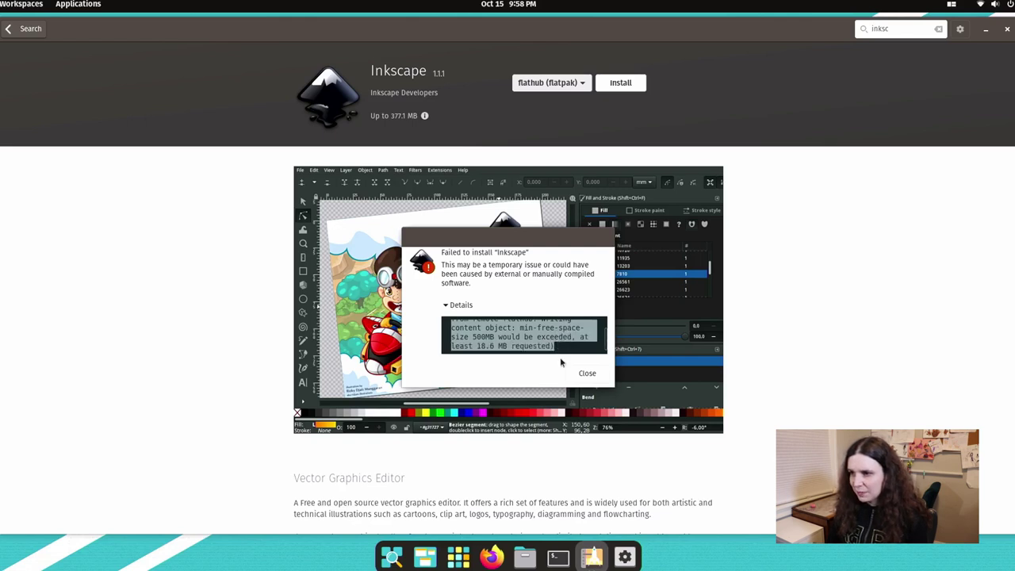
pyautogui.click(561, 349)
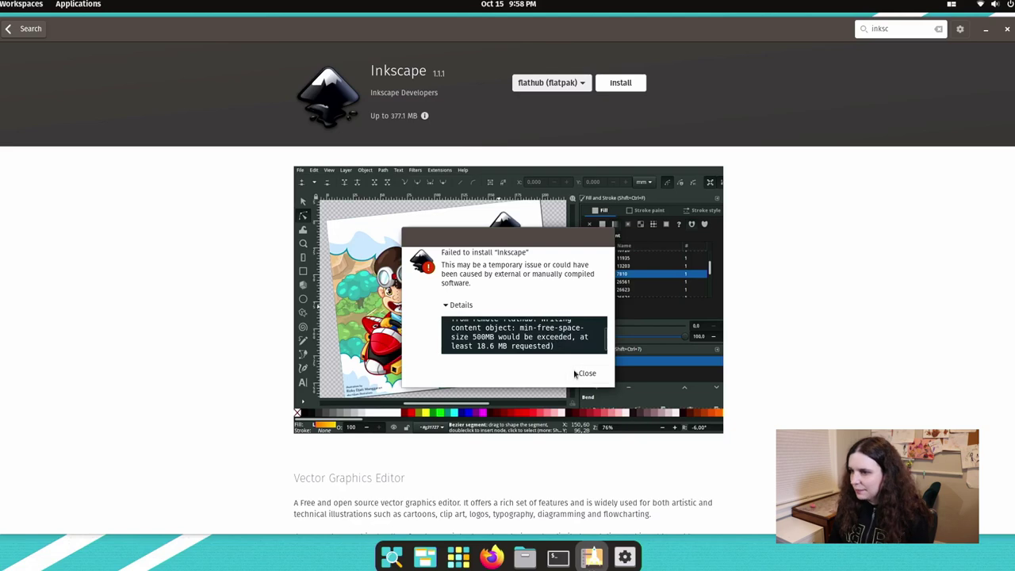
pyautogui.click(577, 373)
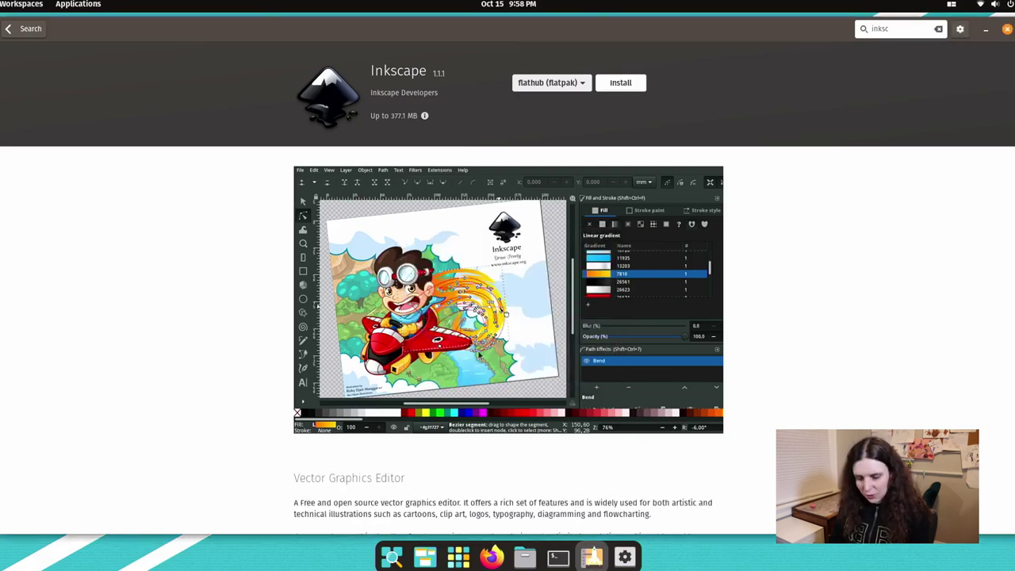
# Step: Launch Disks, inspect the SD Card Reader's partitions and free space, and widen the Disks window beside Pop!_Shop
pyautogui.press('super')
pyautogui.write('disks')
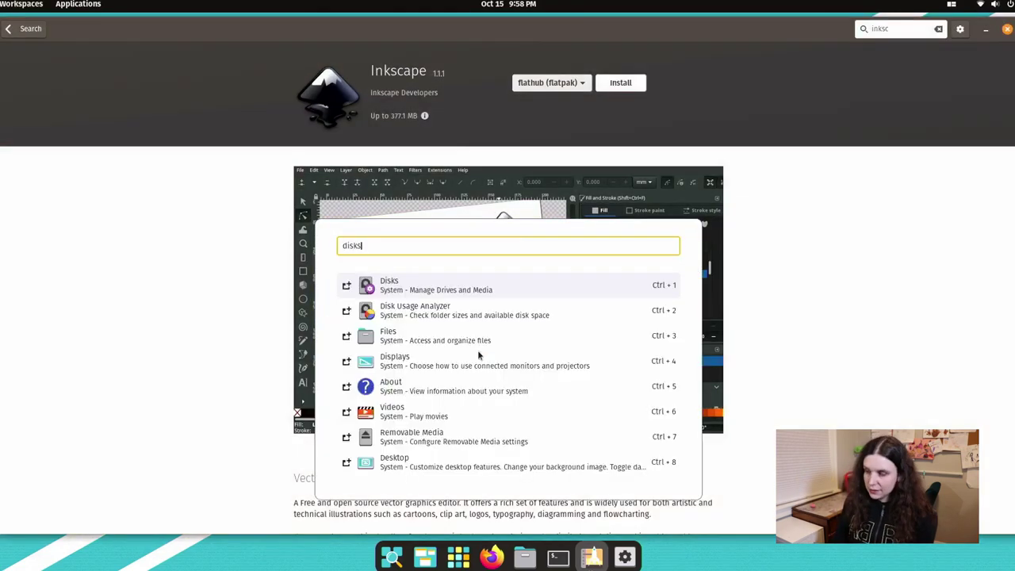
pyautogui.press('Return')
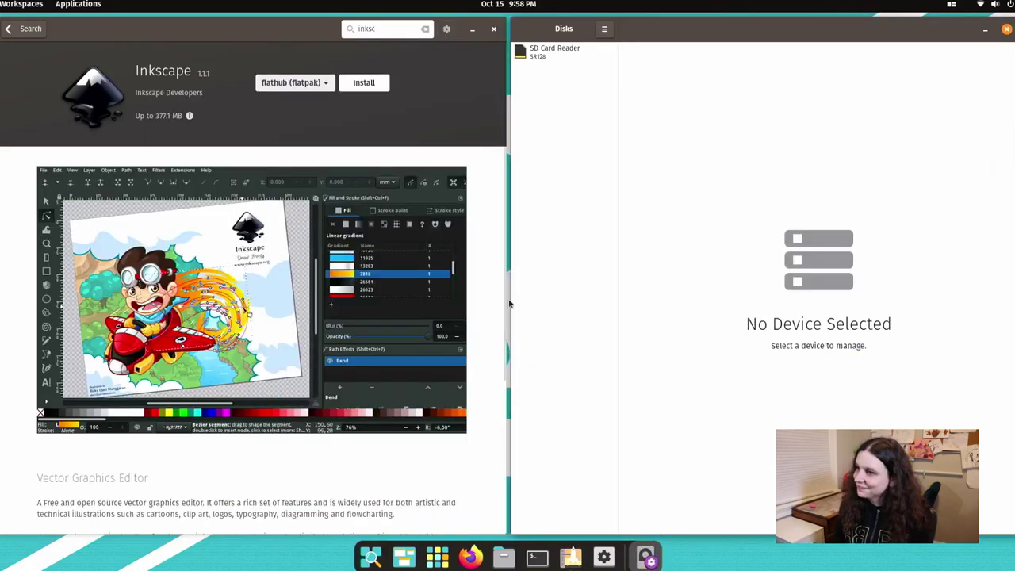
pyautogui.click(554, 51)
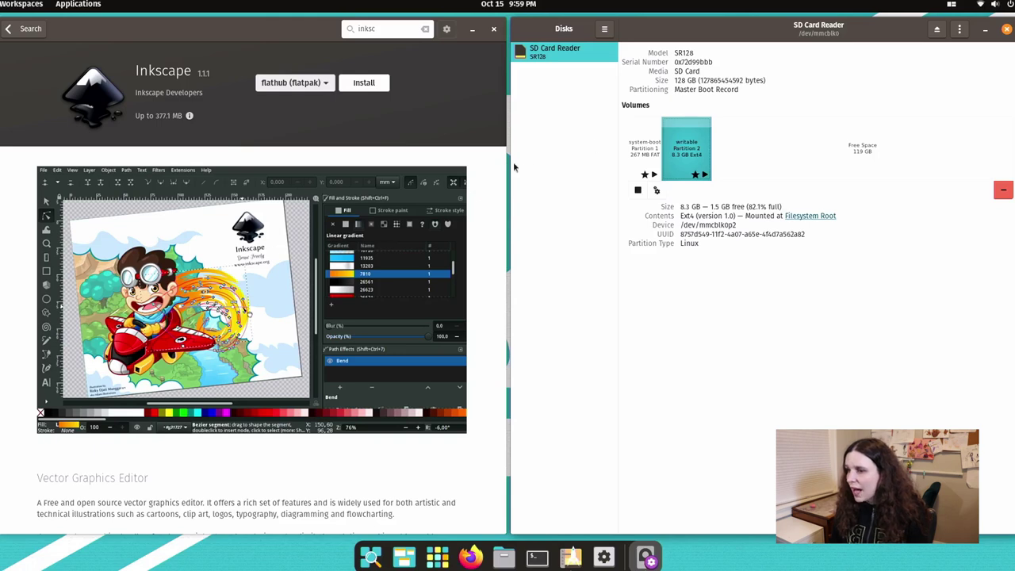
pyautogui.moveTo(486, 166); pyautogui.dragTo(344, 166)
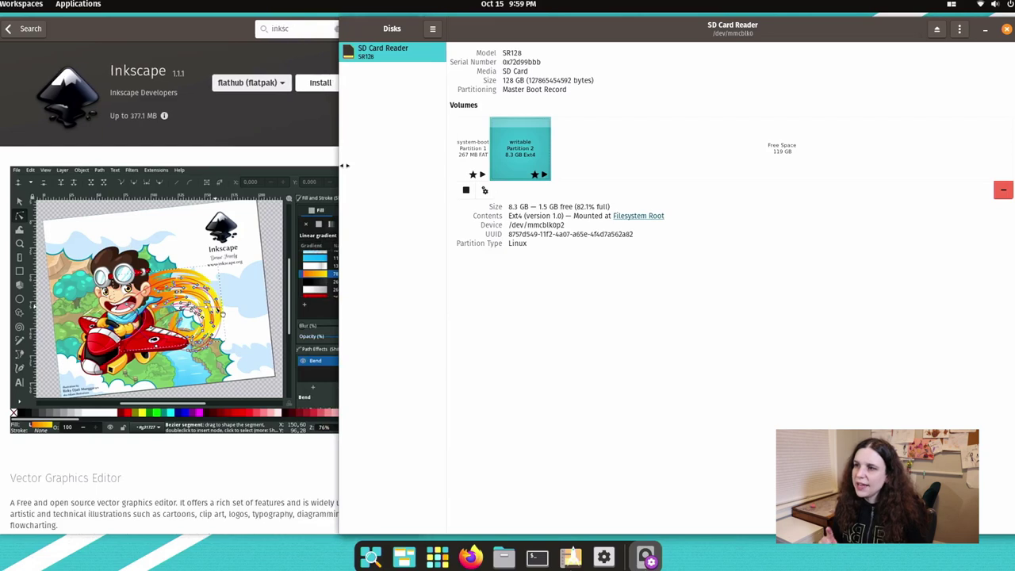